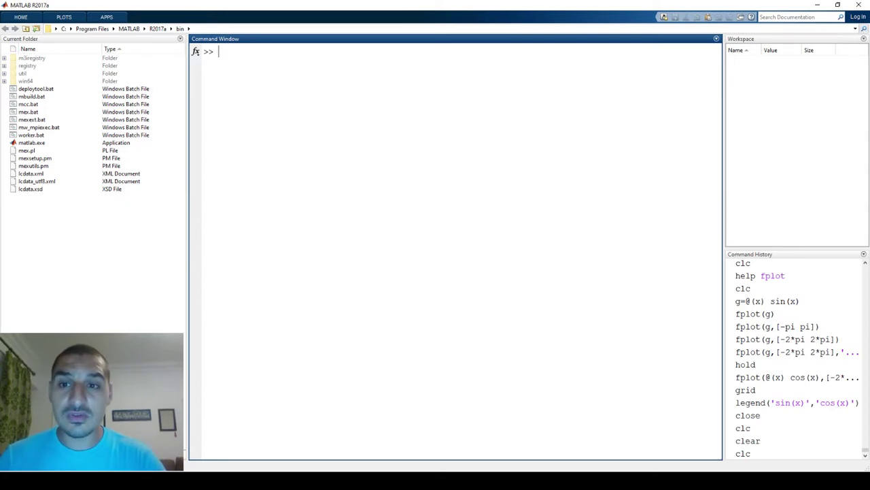
Display the help text for fplot
{"action": "type", "text": "fplot"}
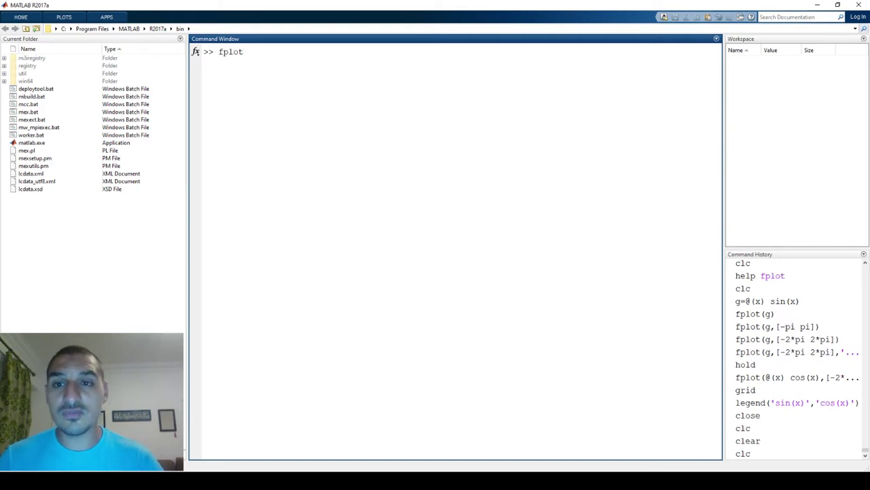
{"action": "key", "text": "Left"}
{"action": "key", "text": "Left"}
{"action": "key", "text": "Left"}
{"action": "key", "text": "Left"}
{"action": "key", "text": "Left"}
{"action": "type", "text": "help"}
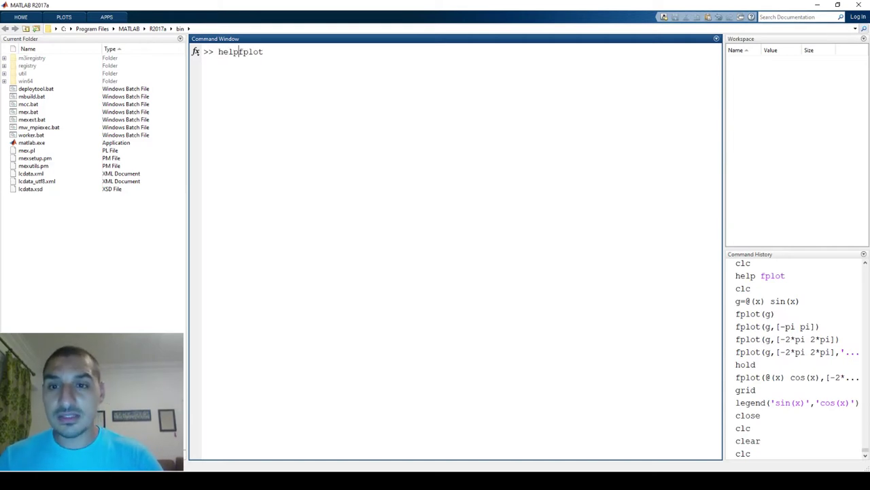
{"action": "key", "text": "Return"}
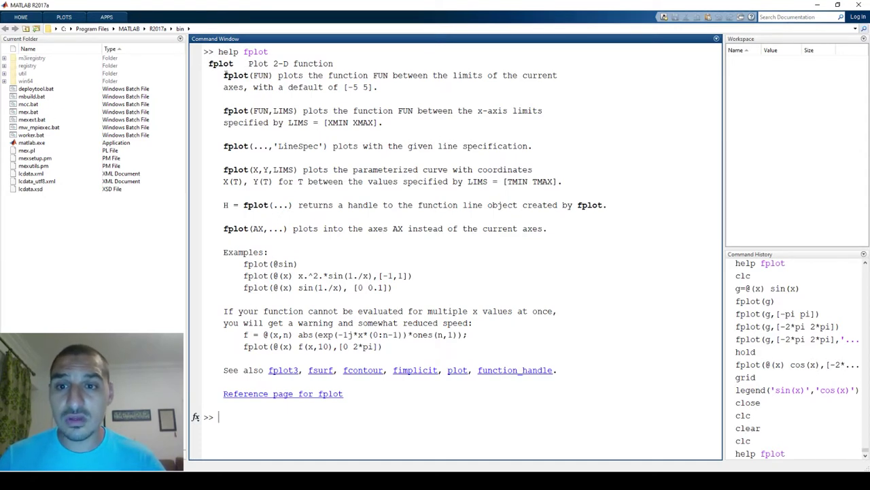
Highlight the fplot(FUN) syntax and [XMIN XMAX] limits in the help, then clear the Command Window
{"action": "left_click_drag", "start_coordinate": [224, 75], "coordinate": [273, 76]}
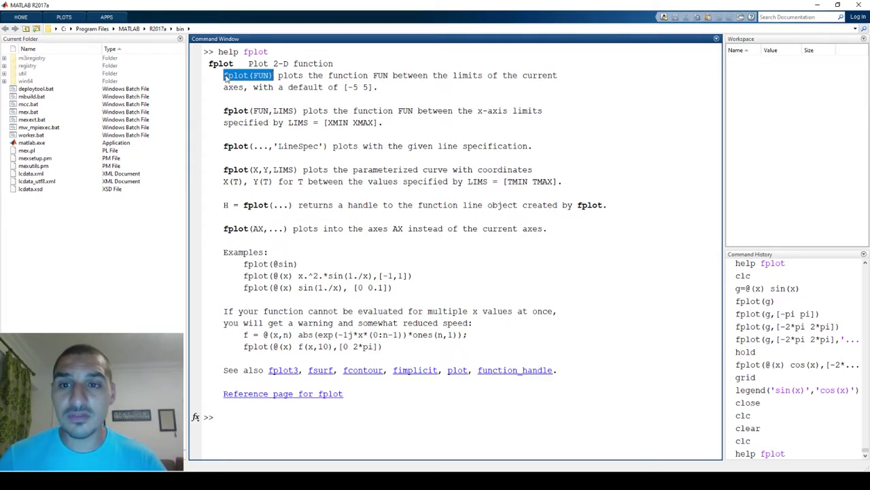
{"action": "left_click", "coordinate": [253, 76]}
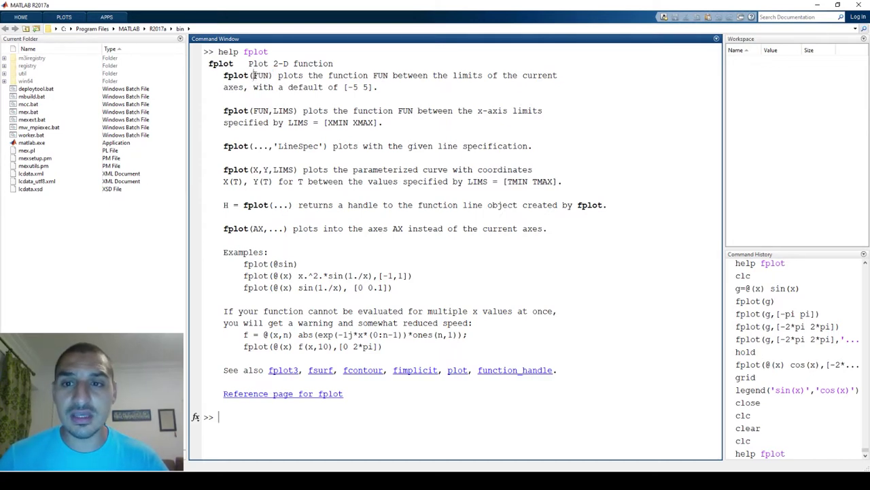
{"action": "left_click_drag", "start_coordinate": [273, 75], "coordinate": [224, 76]}
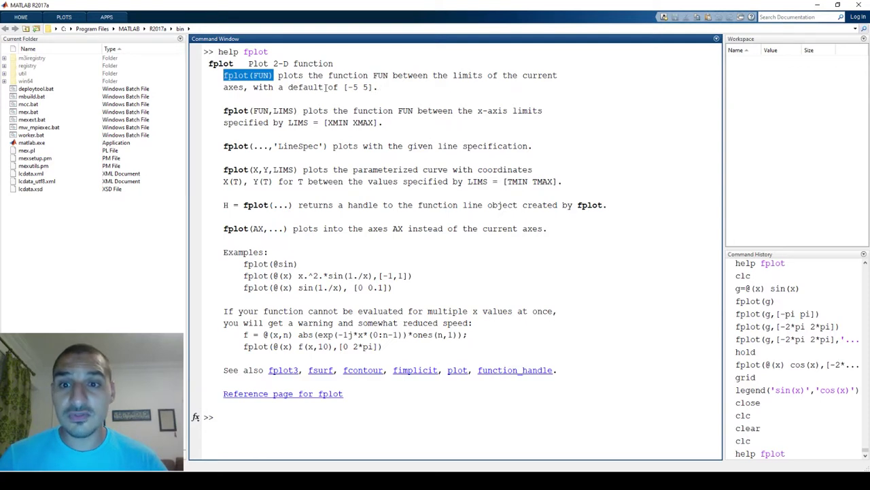
{"action": "left_click_drag", "start_coordinate": [272, 111], "coordinate": [379, 123]}
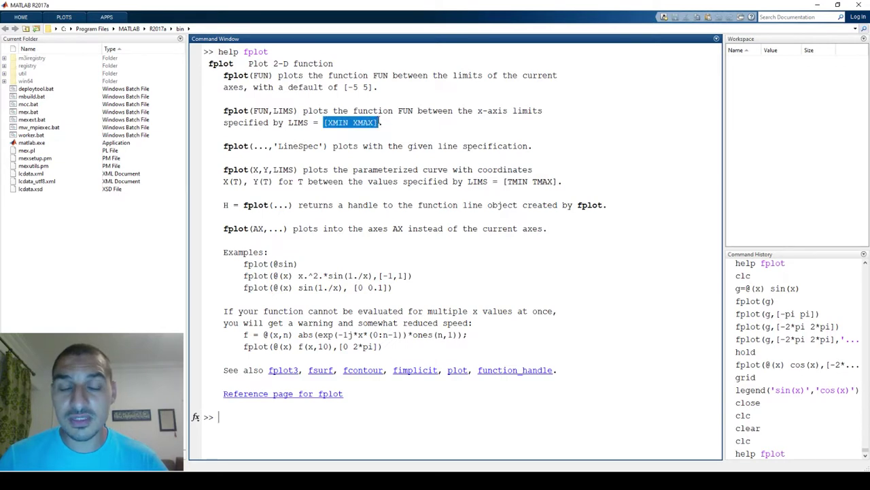
{"action": "left_click", "coordinate": [379, 123]}
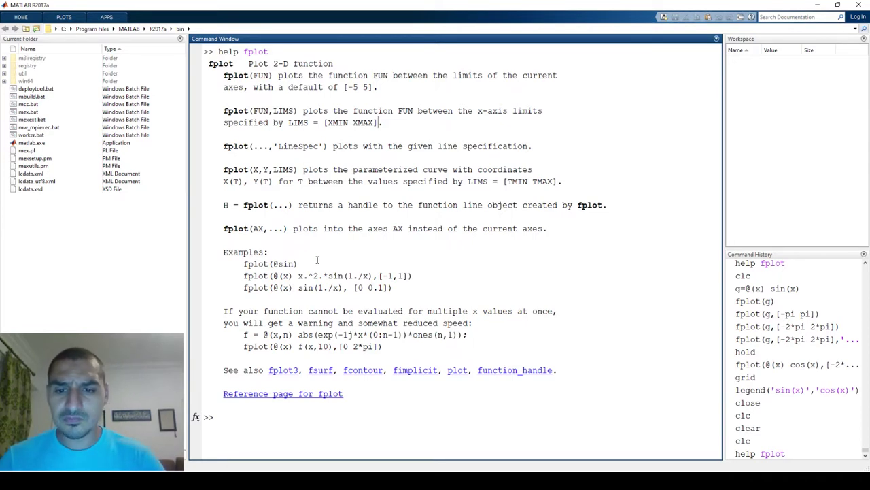
{"action": "type", "text": "clc"}
{"action": "key", "text": "Return"}
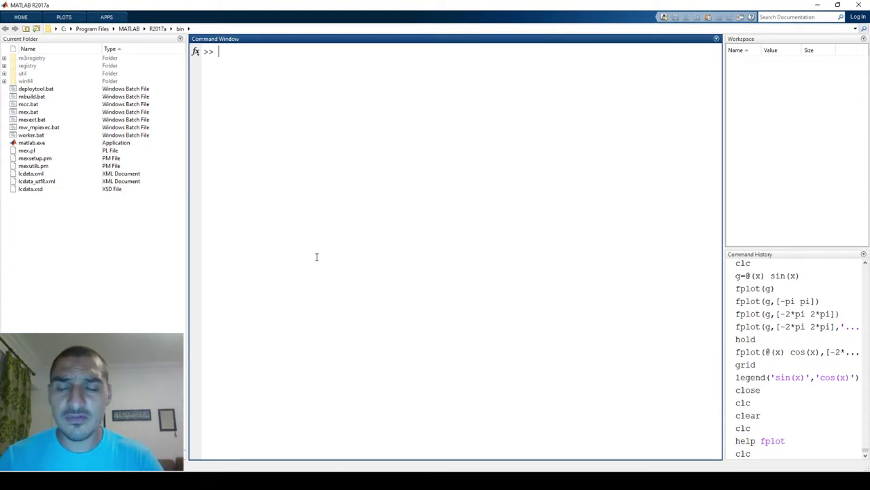
Define g = @(x) sin(x) and plot it with fplot on the default interval
{"action": "type", "text": "g=s"}
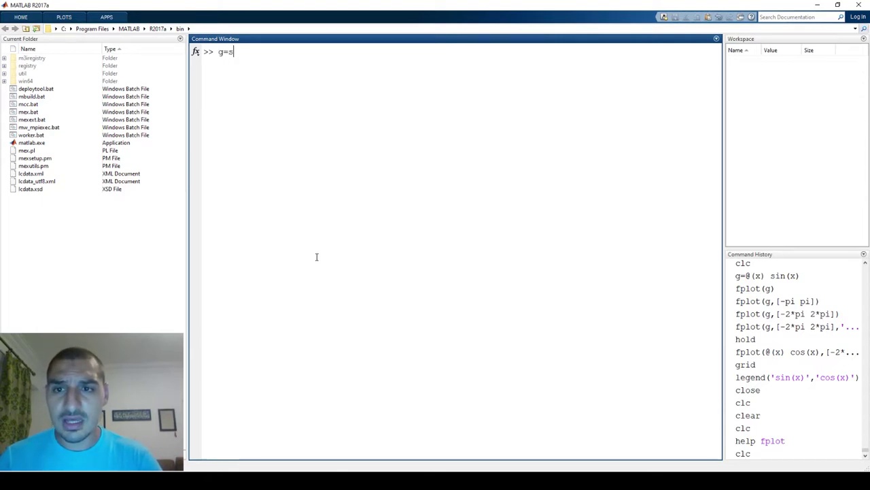
{"action": "type", "text": "in(x)"}
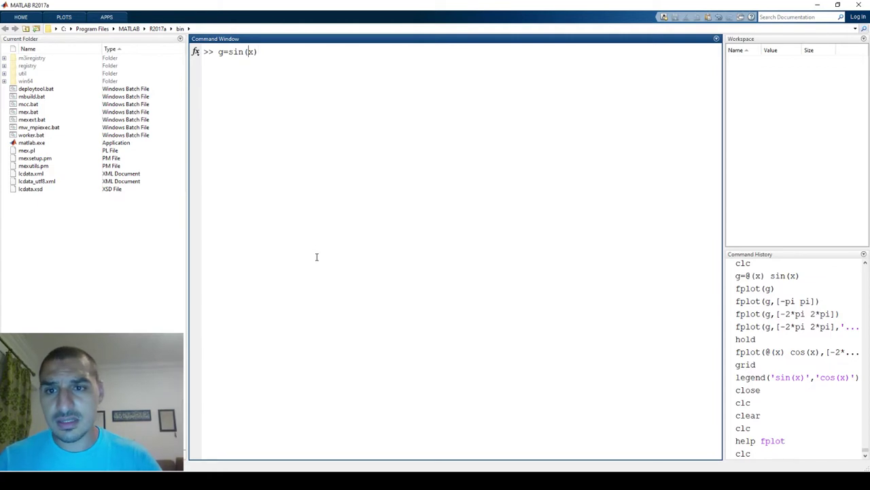
{"action": "key", "text": "Left"}
{"action": "key", "text": "Left"}
{"action": "key", "text": "Left"}
{"action": "type", "text": "@("}
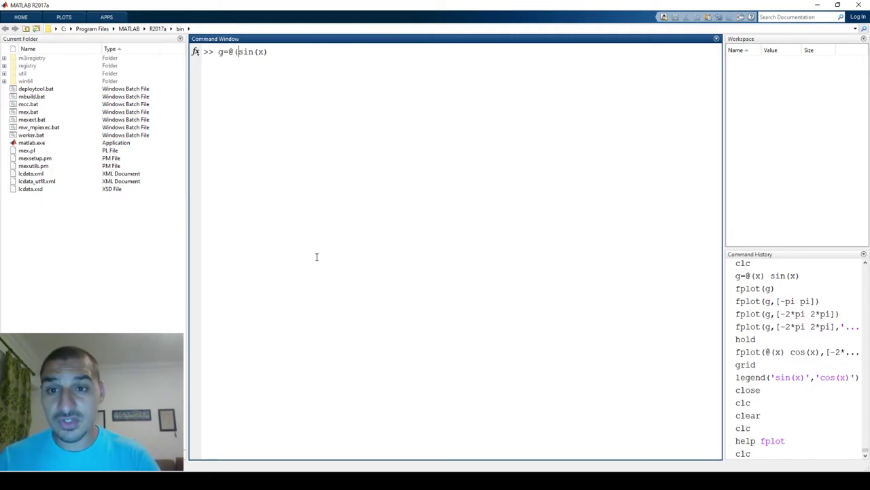
{"action": "type", "text": "x)"}
{"action": "key", "text": "Return"}
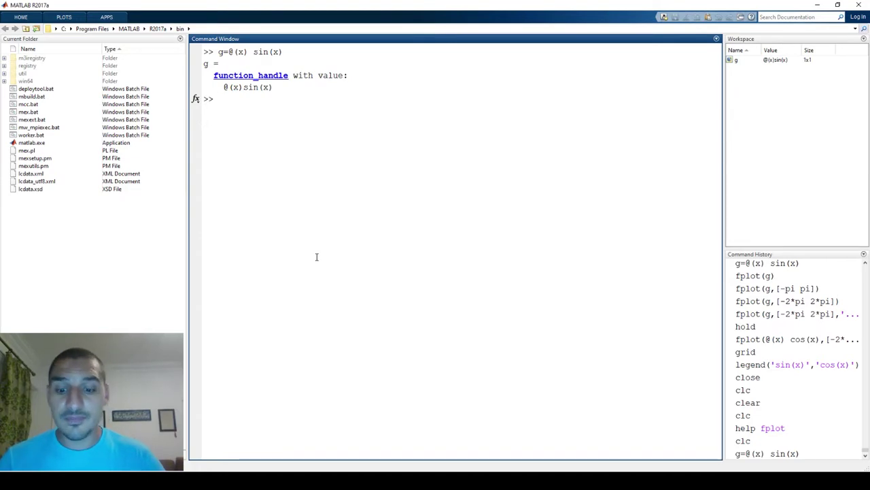
{"action": "type", "text": "fplot(g"}
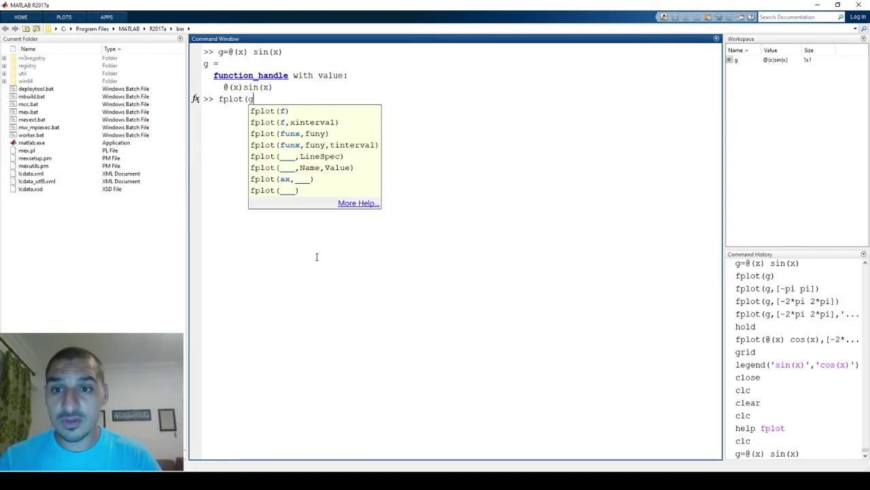
{"action": "type", "text": ")"}
{"action": "key", "text": "Return"}
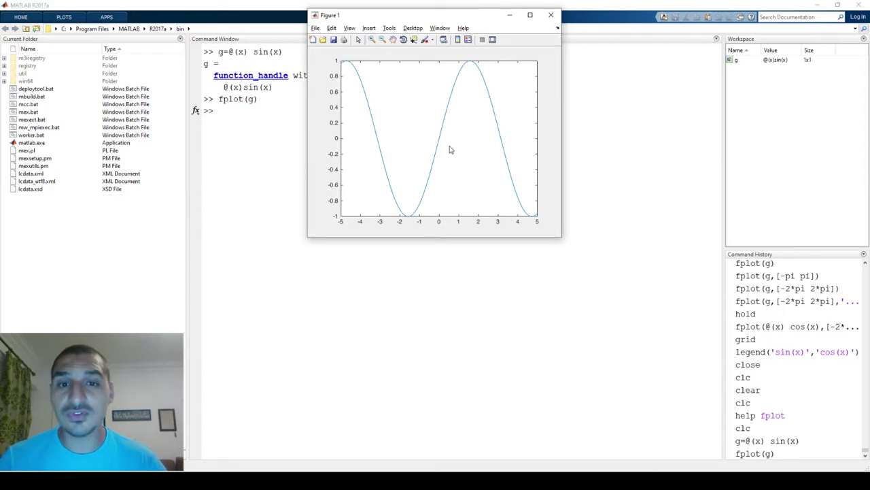
Close that figure and replot g over [-2*pi 2*pi]
{"action": "left_click", "coordinate": [550, 16]}
{"action": "key", "text": "Up"}
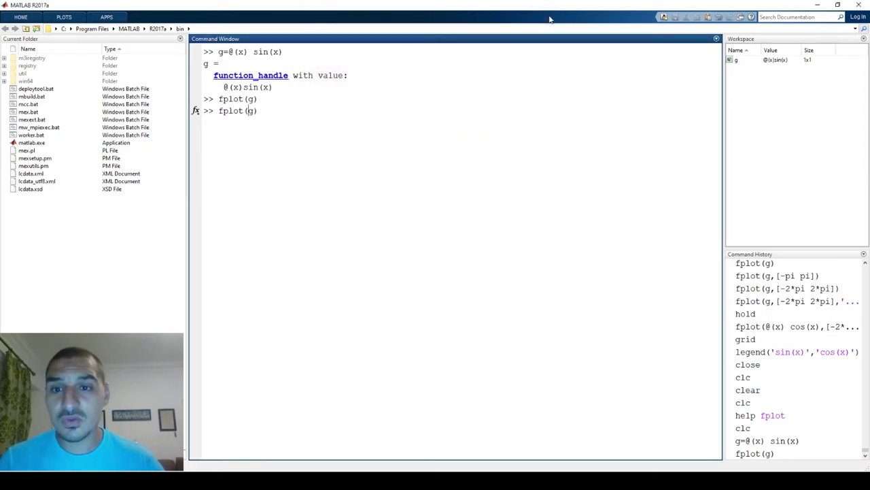
{"action": "key", "text": "Left"}
{"action": "type", "text": ",["}
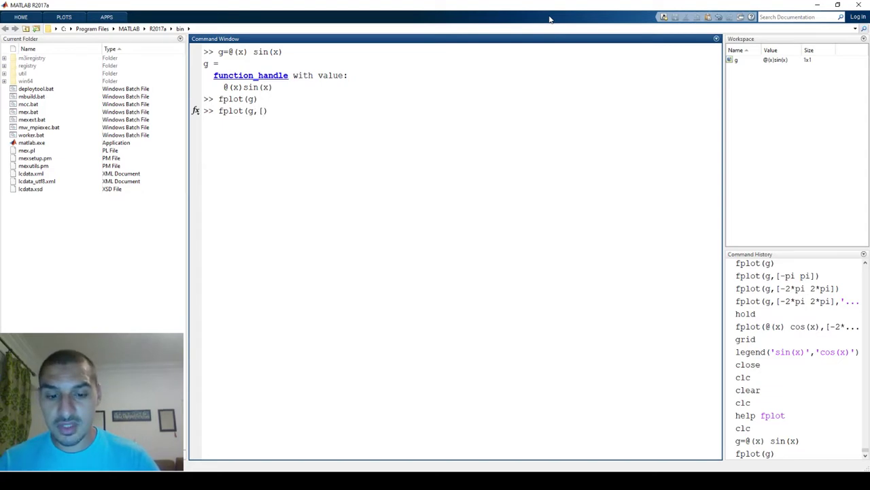
{"action": "type", "text": "-2*pi "}
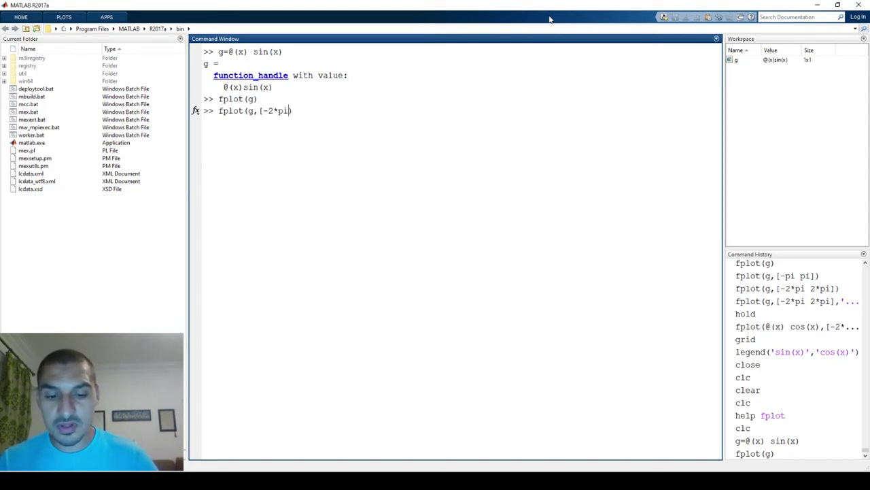
{"action": "type", "text": "2*p"}
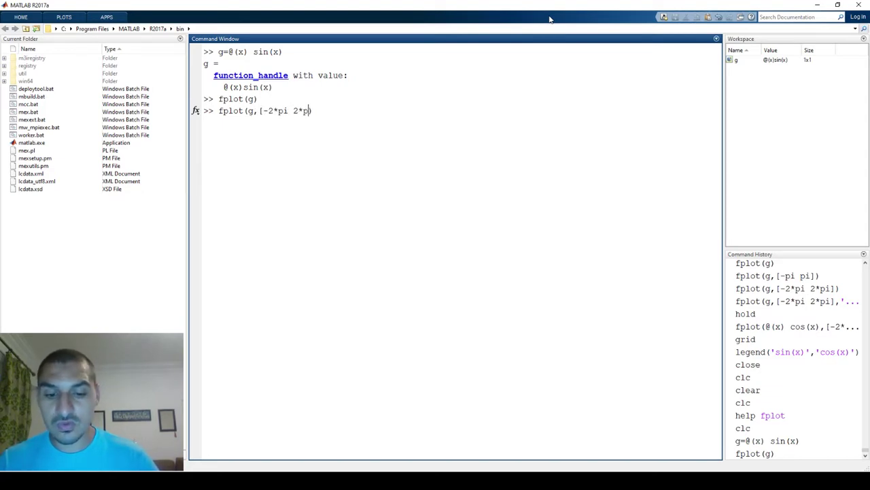
{"action": "type", "text": "i]"}
{"action": "key", "text": "Return"}
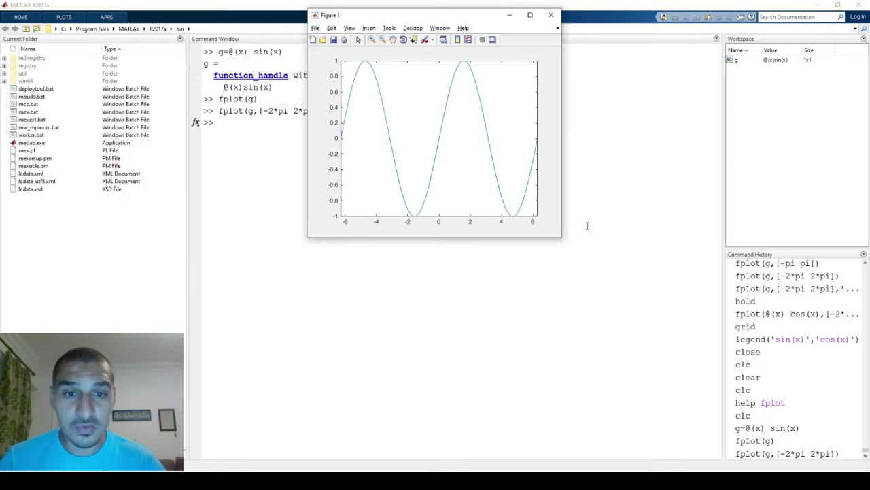
{"action": "left_click", "coordinate": [253, 183]}
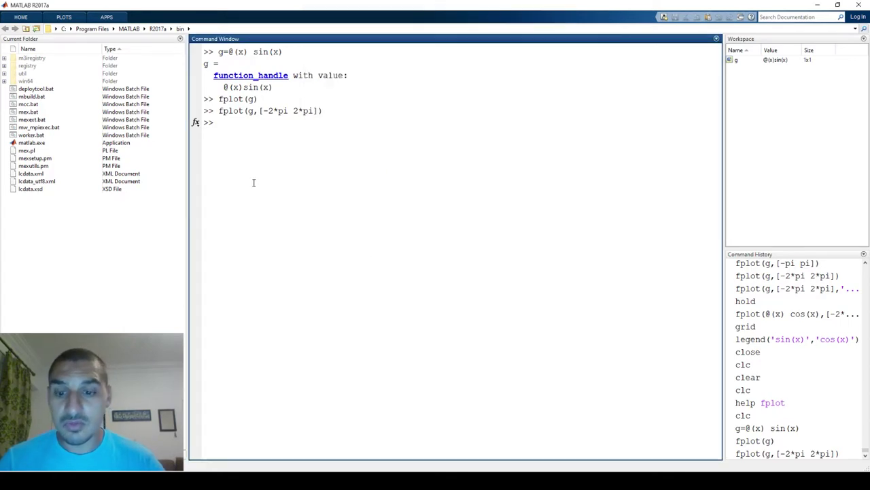
Close the figure and try plotting the sine with 'ro--' style and line width 2
{"action": "type", "text": "close"}
{"action": "key", "text": "Return"}
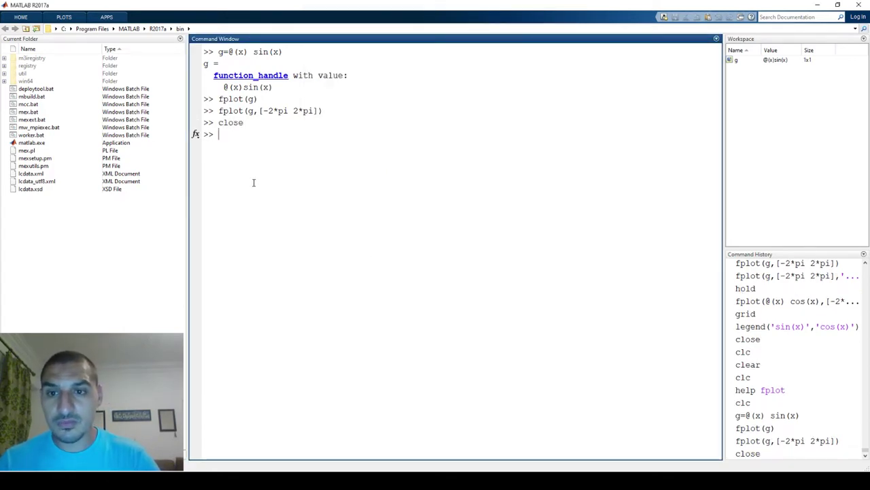
{"action": "key", "text": "Up"}
{"action": "key", "text": "Up"}
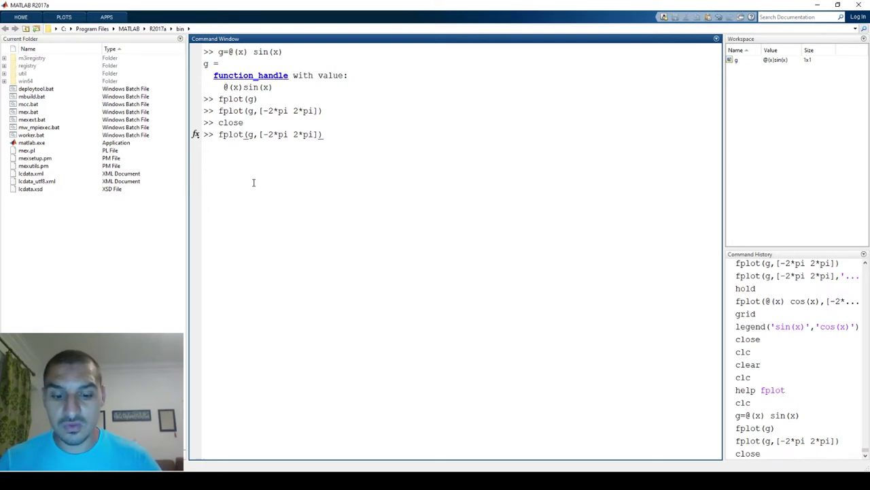
{"action": "key", "text": "Left"}
{"action": "type", "text": ",'r"}
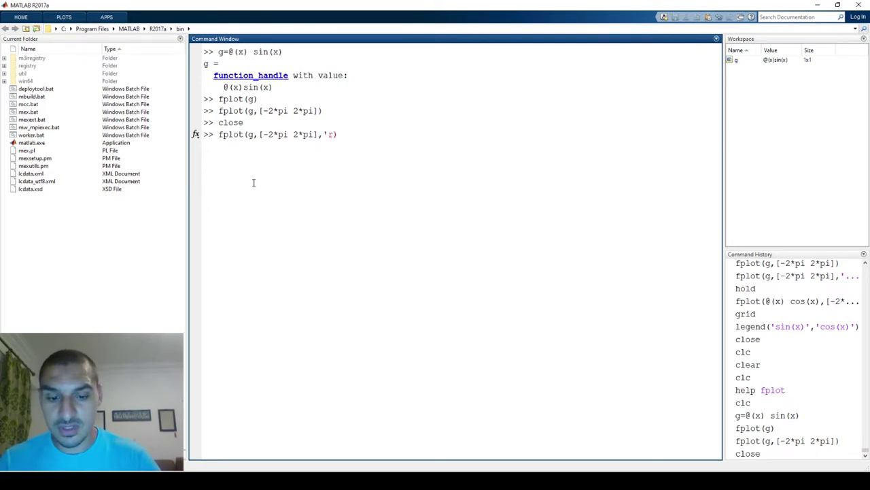
{"action": "type", "text": "o"}
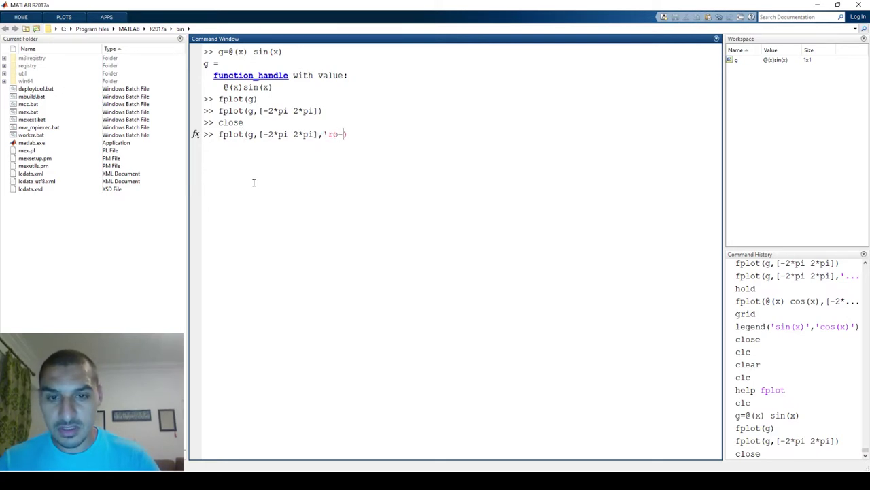
{"action": "type", "text": "--',"}
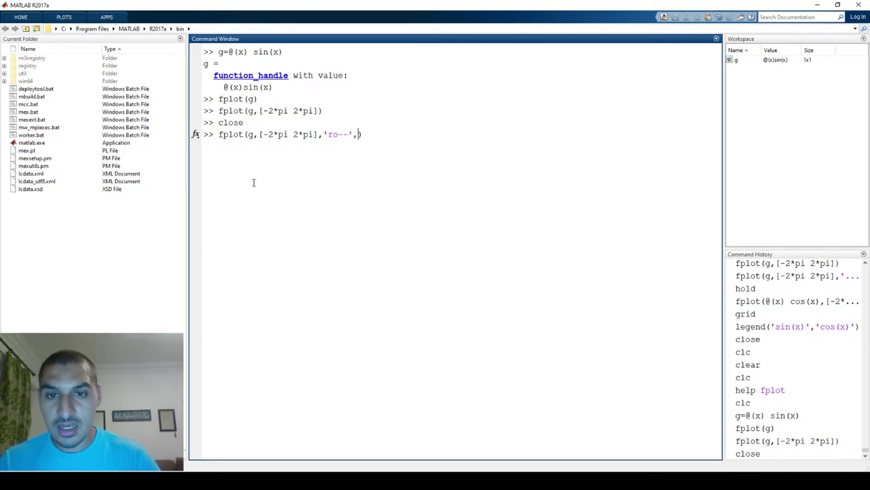
{"action": "type", "text": "linewidth"}
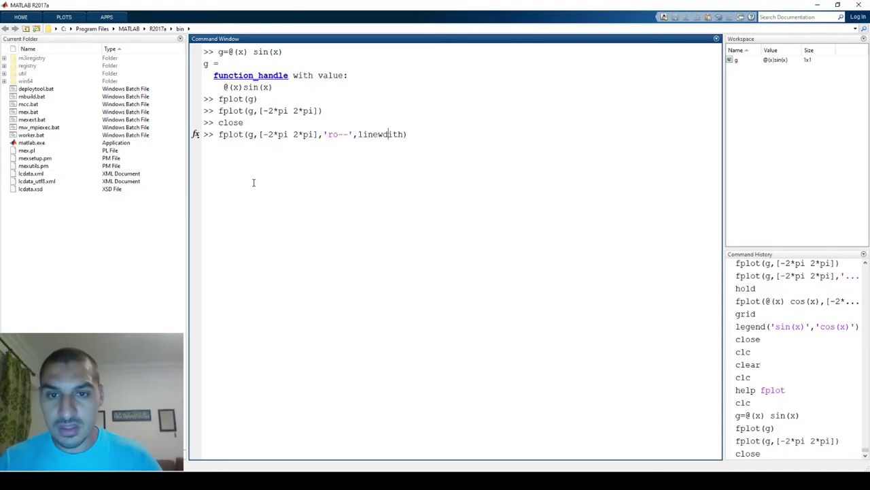
{"action": "key", "text": "Left"}
{"action": "key", "text": "Left"}
{"action": "type", "text": "'"}
{"action": "key", "text": "Right"}
{"action": "key", "text": "Right"}
{"action": "key", "text": "Right"}
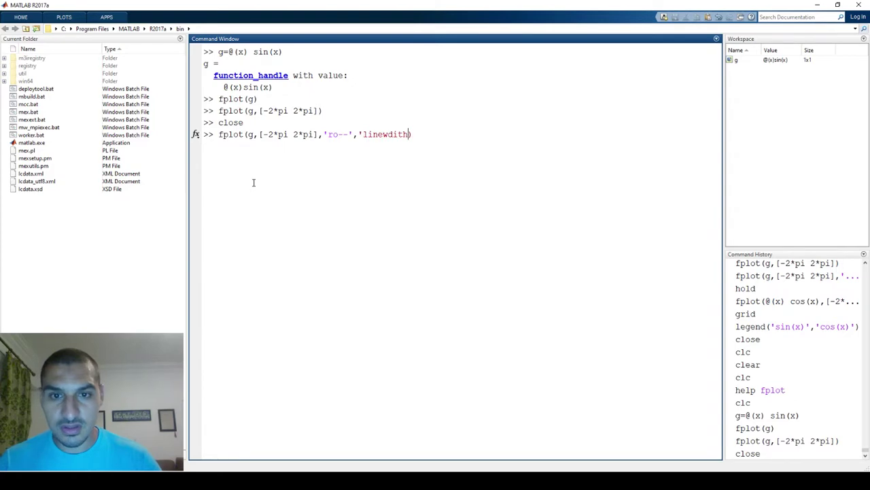
{"action": "type", "text": ",2"}
{"action": "key", "text": "Return"}
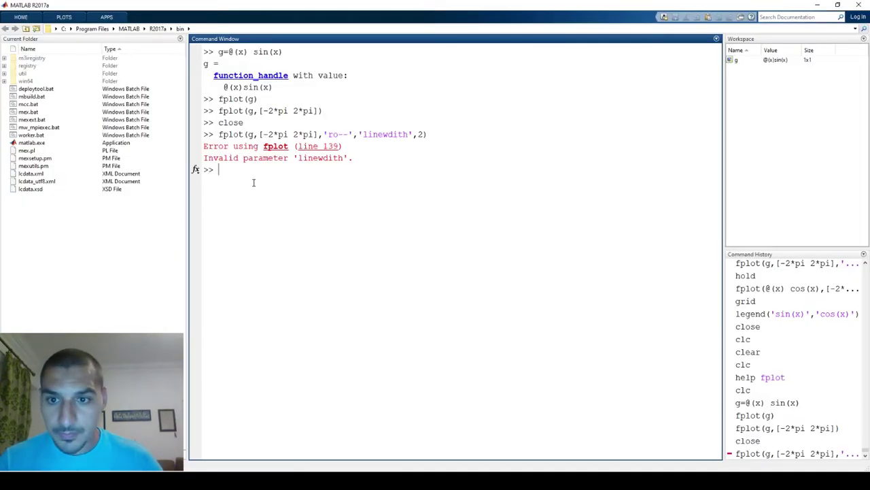
Correct the misspelled 'linewidth' option and rerun the red dashed circle-marker sine plot
{"action": "key", "text": "Up"}
{"action": "key", "text": "Left"}
{"action": "key", "text": "Left"}
{"action": "key", "text": "Left"}
{"action": "key", "text": "Left"}
{"action": "key", "text": "Left"}
{"action": "key", "text": "Left"}
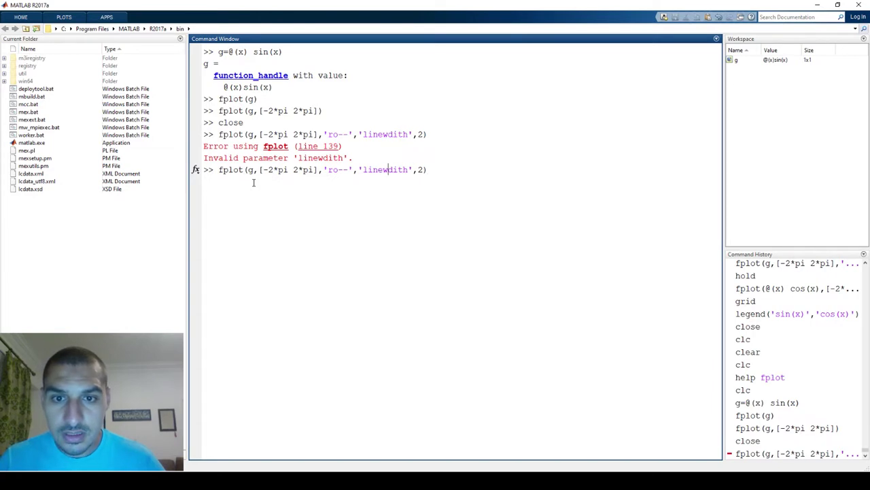
{"action": "key", "text": "shift+Right"}
{"action": "key", "text": "shift+Right"}
{"action": "type", "text": "id"}
{"action": "key", "text": "Return"}
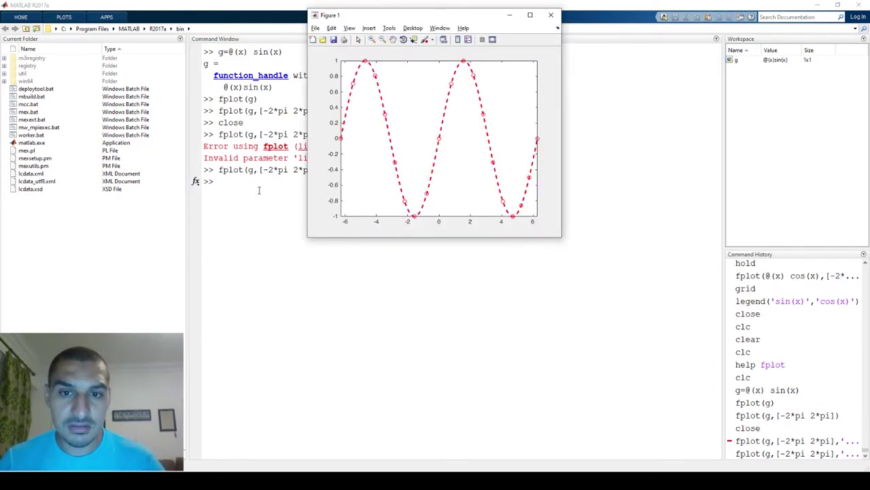
{"action": "left_click", "coordinate": [258, 191]}
Add 'markerfacecolor','r' to the sine plot so the circle markers are filled red
{"action": "key", "text": "Up"}
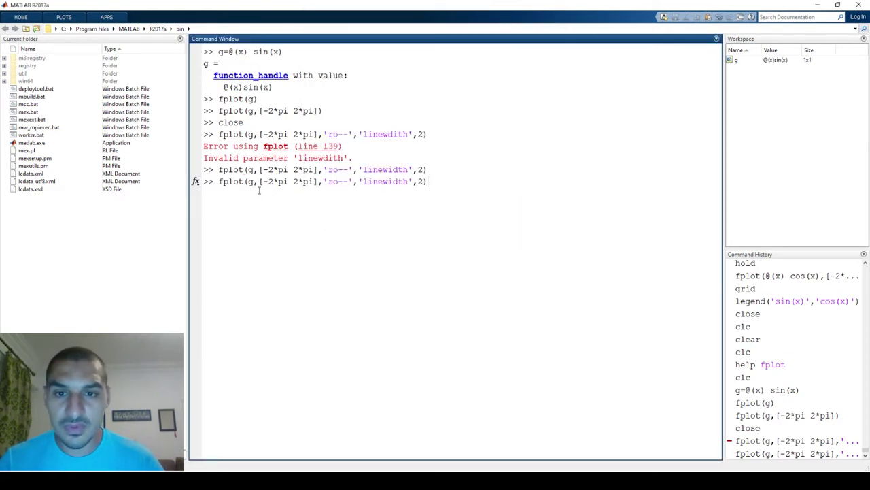
{"action": "key", "text": "Left"}
{"action": "type", "text": ",marker"}
{"action": "key", "text": "BackSpace"}
{"action": "key", "text": "BackSpace"}
{"action": "key", "text": "BackSpace"}
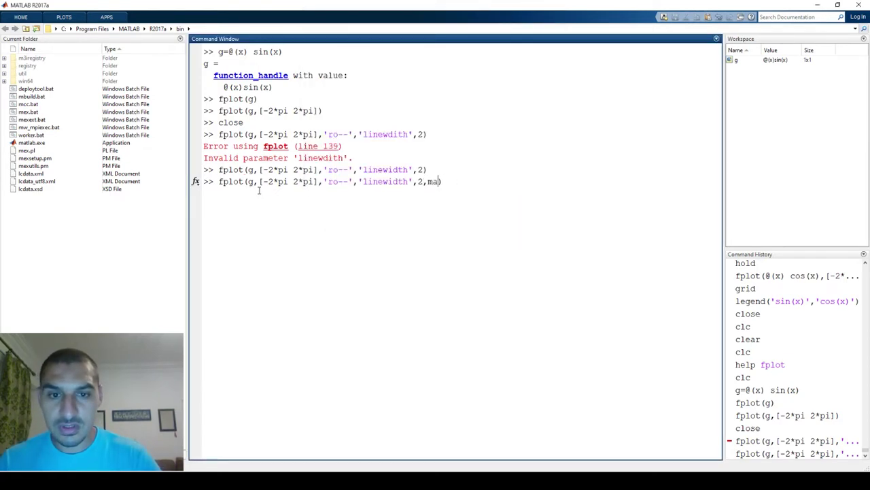
{"action": "key", "text": "BackSpace"}
{"action": "key", "text": "BackSpace"}
{"action": "type", "text": "'"}
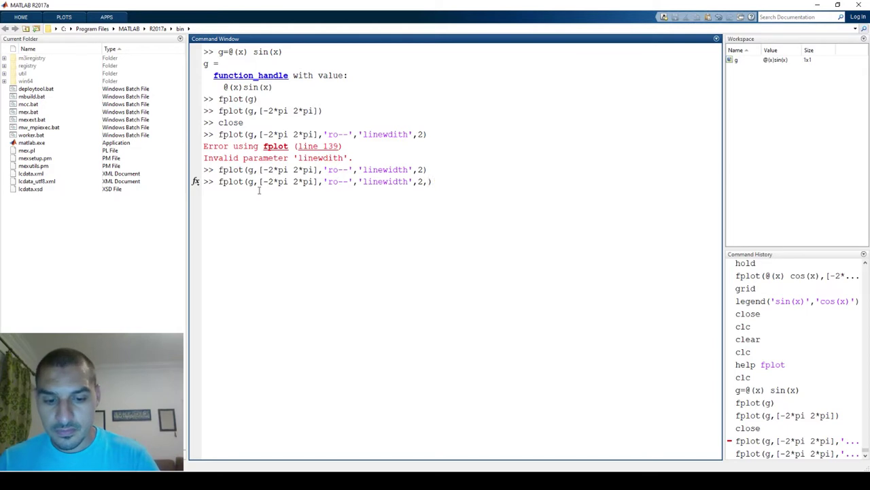
{"action": "type", "text": "'markerfacecolor'"}
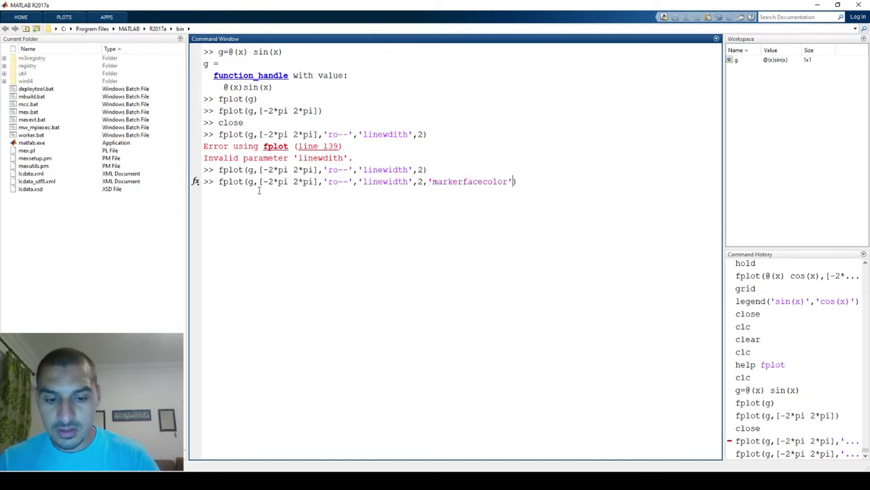
{"action": "type", "text": ","}
{"action": "type", "text": "r"}
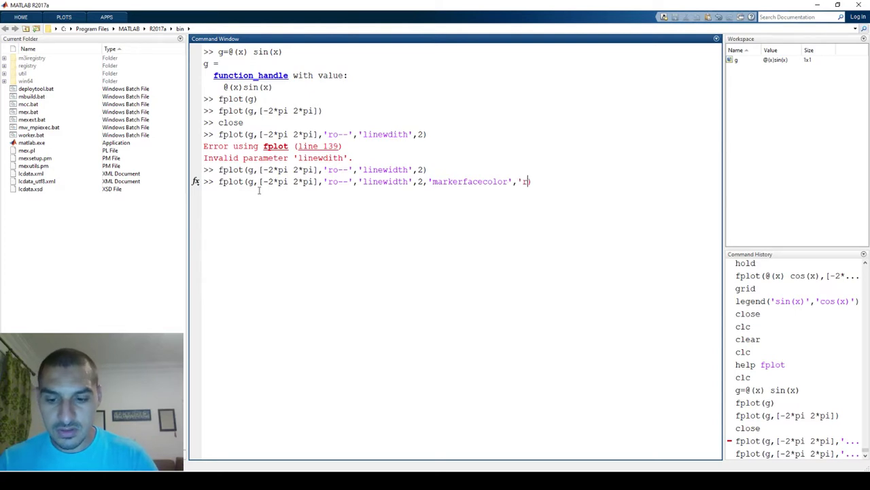
{"action": "type", "text": "'"}
{"action": "key", "text": "Return"}
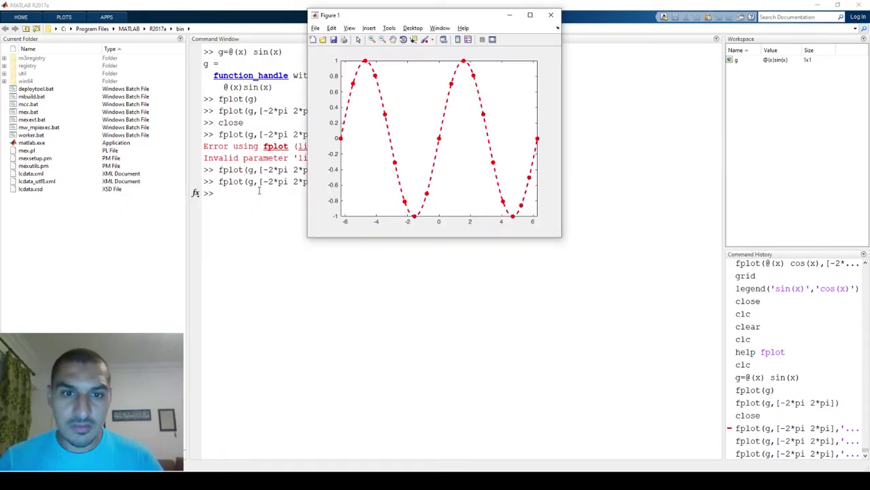
{"action": "left_click", "coordinate": [259, 191]}
Rerun the sine plot with 'markersize',8 and check the markers in Figure 1
{"action": "key", "text": "Up"}
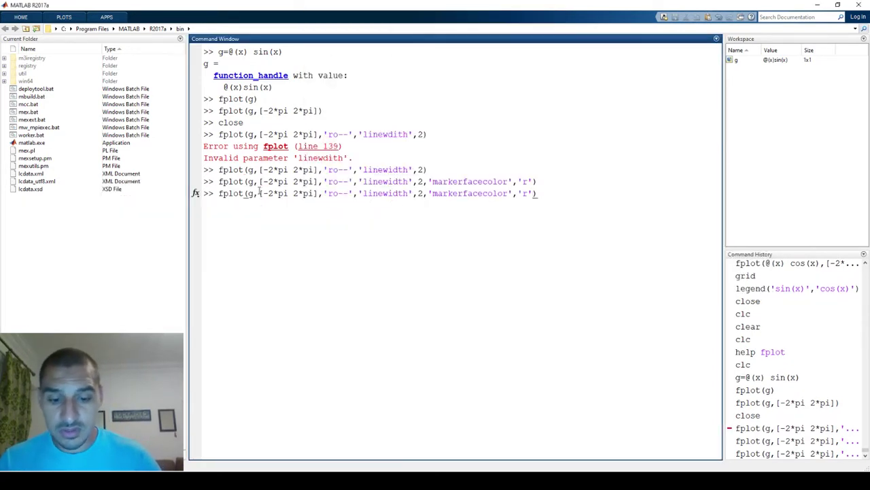
{"action": "type", "text": ",'marke"}
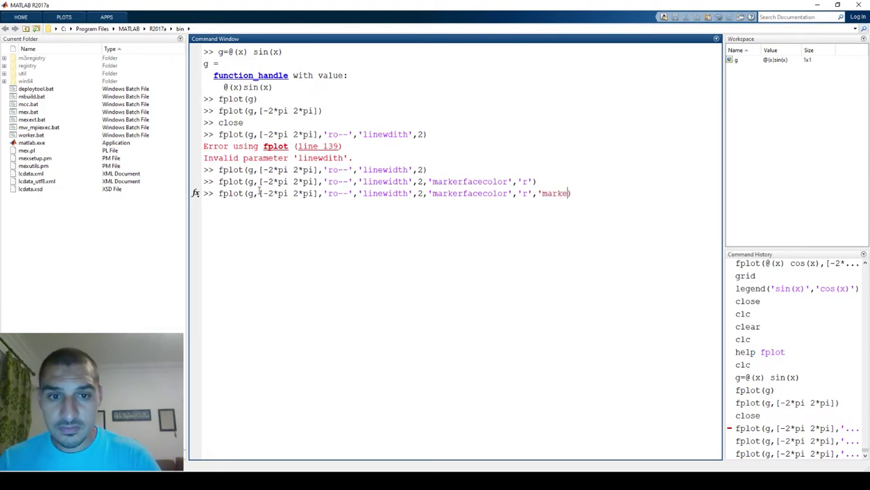
{"action": "type", "text": "rsize"}
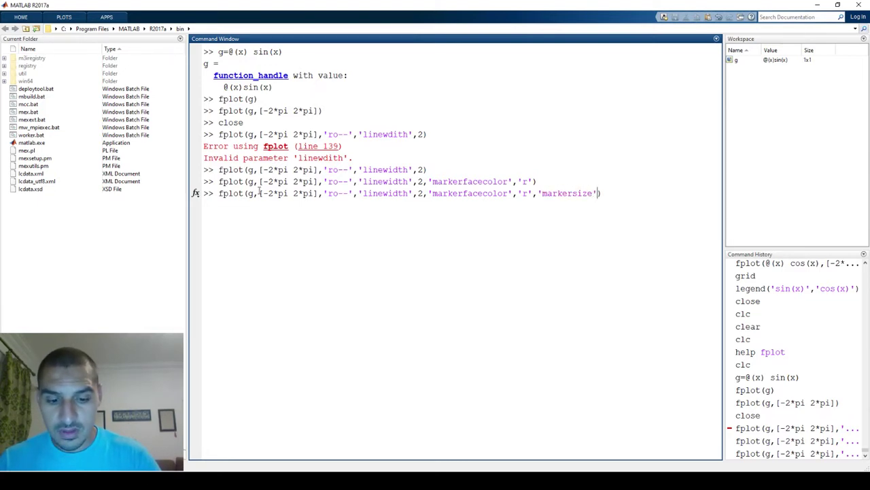
{"action": "type", "text": "',8"}
{"action": "key", "text": "Return"}
{"action": "key", "text": "alt+Tab"}
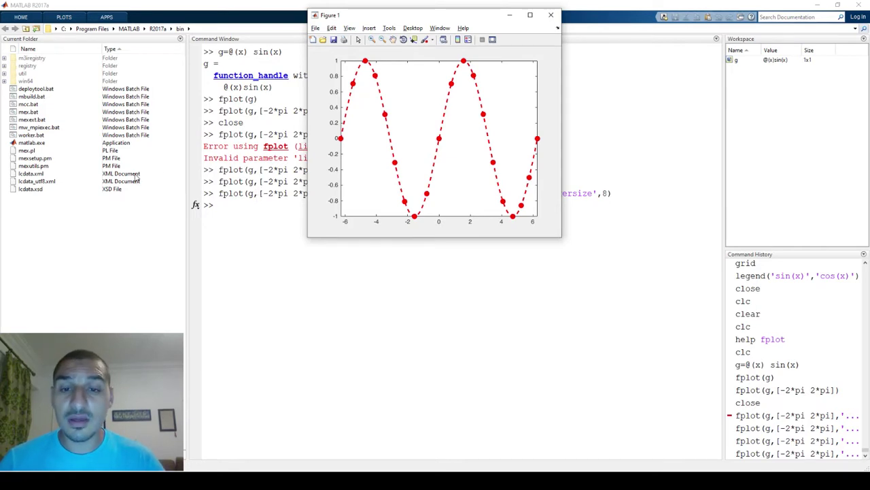
{"action": "left_click", "coordinate": [266, 245]}
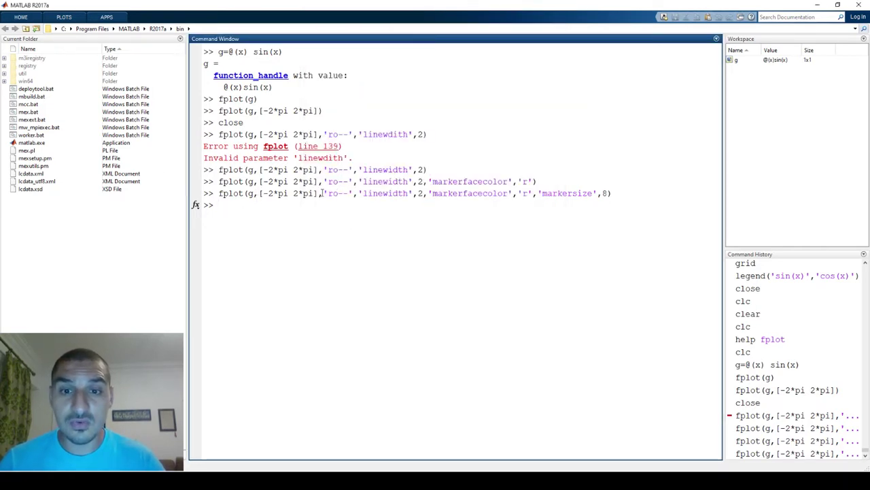
{"action": "left_click_drag", "start_coordinate": [319, 193], "coordinate": [610, 194]}
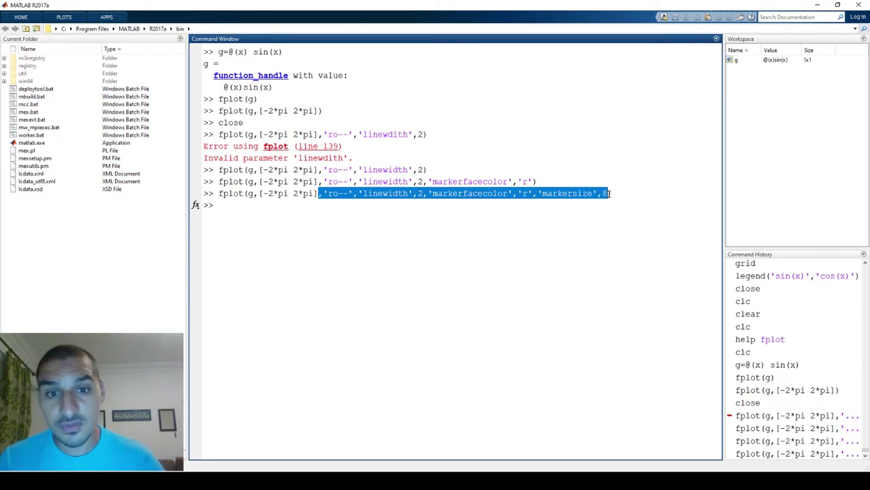
Turn hold on and start an fplot of sin(cos(x)) reusing the [-2*pi 2*pi] interval
{"action": "left_click", "coordinate": [473, 276]}
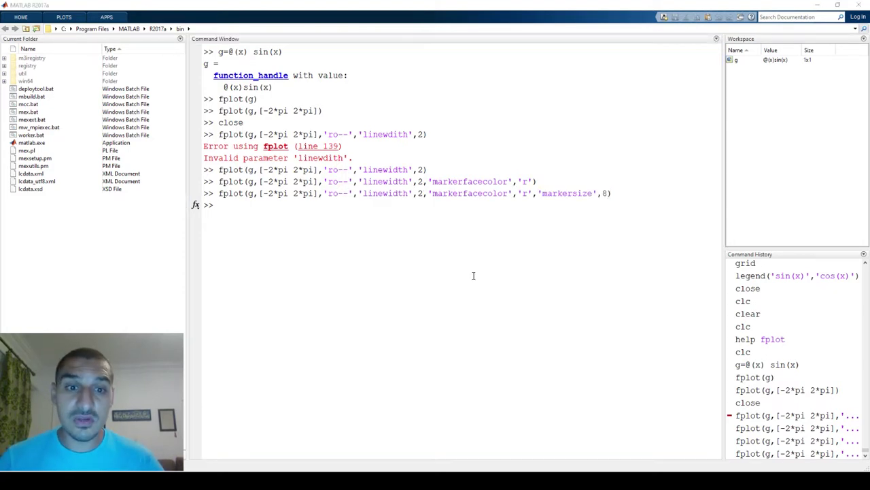
{"action": "left_click", "coordinate": [473, 276]}
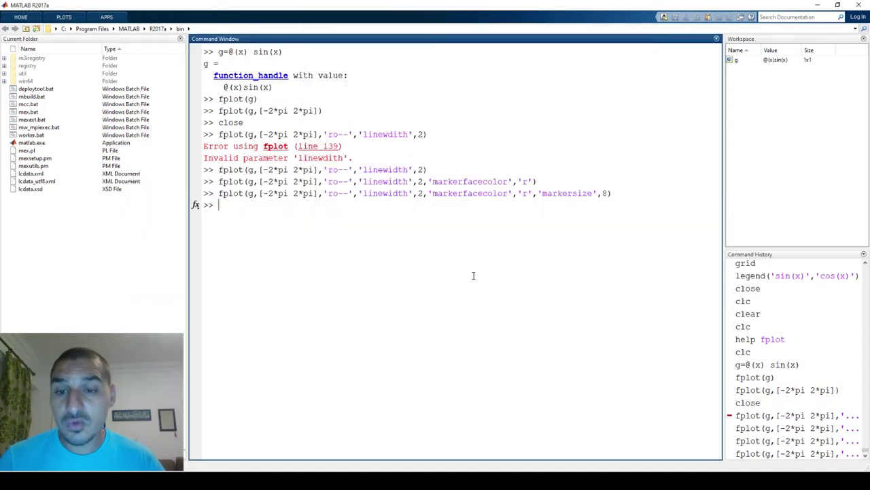
{"action": "type", "text": "hold on"}
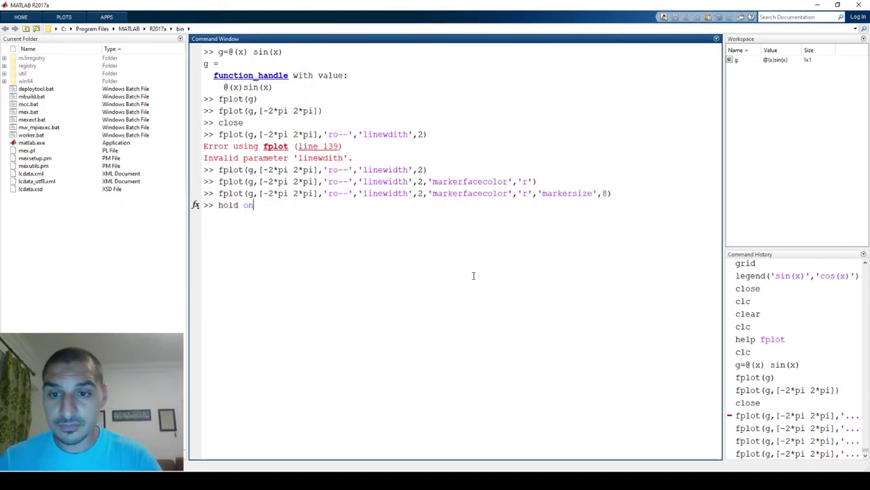
{"action": "key", "text": "Return"}
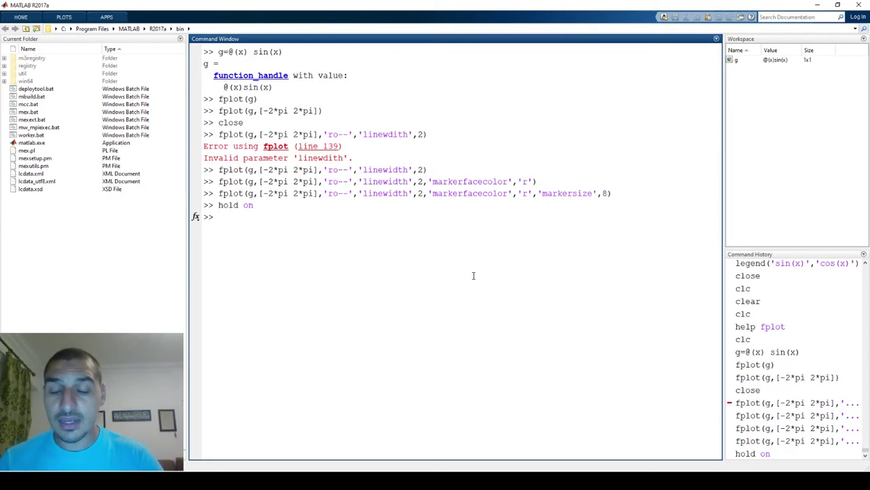
{"action": "type", "text": "fp"}
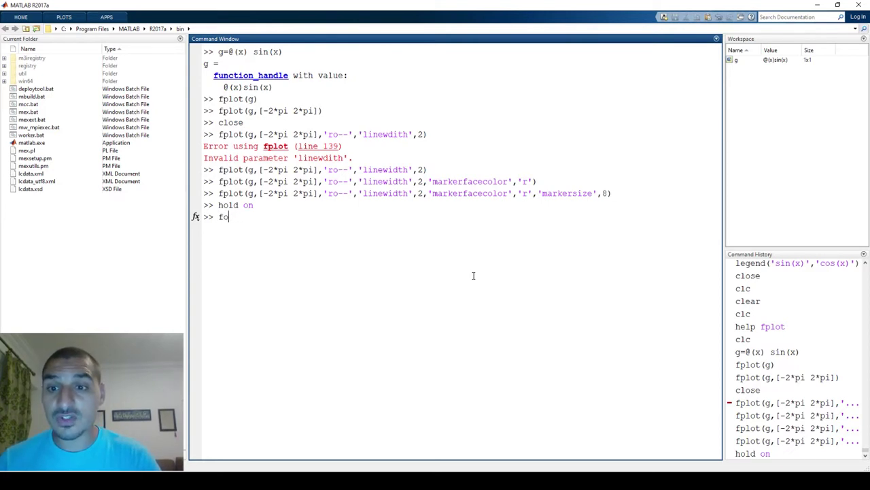
{"action": "type", "text": "lot(@("}
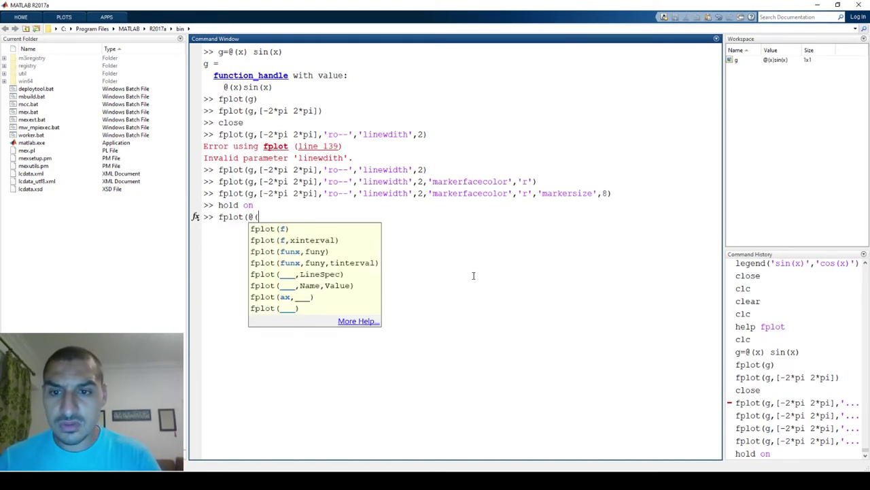
{"action": "type", "text": "x) "}
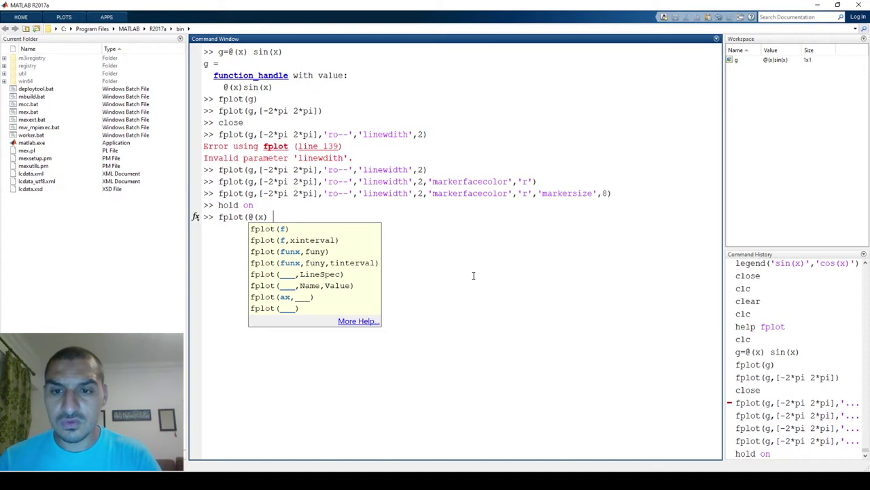
{"action": "type", "text": "sin(cos"}
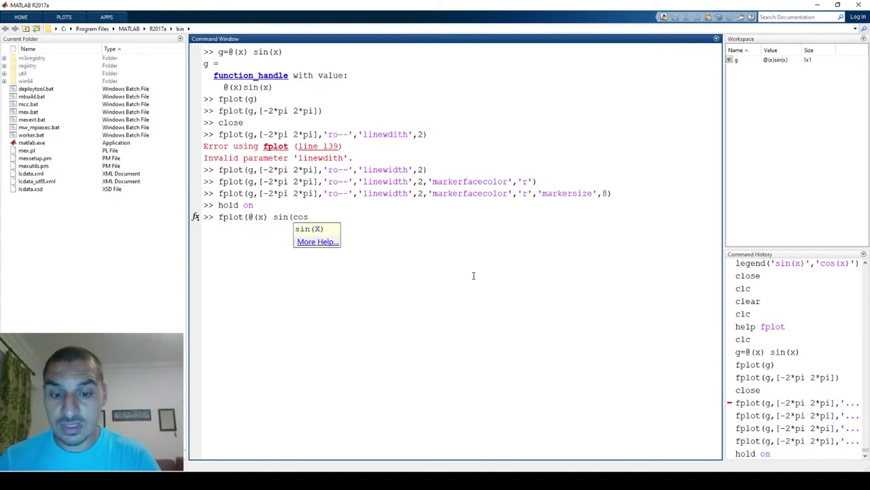
{"action": "type", "text": "(x))"}
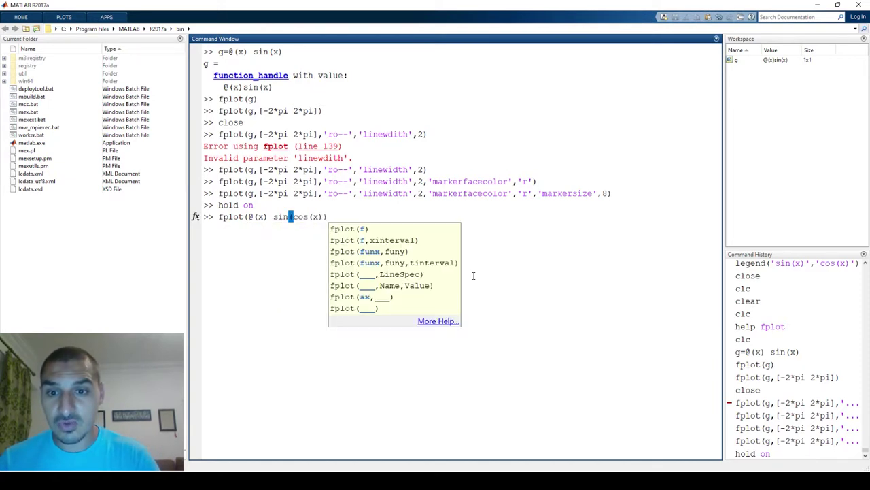
{"action": "type", "text": ","}
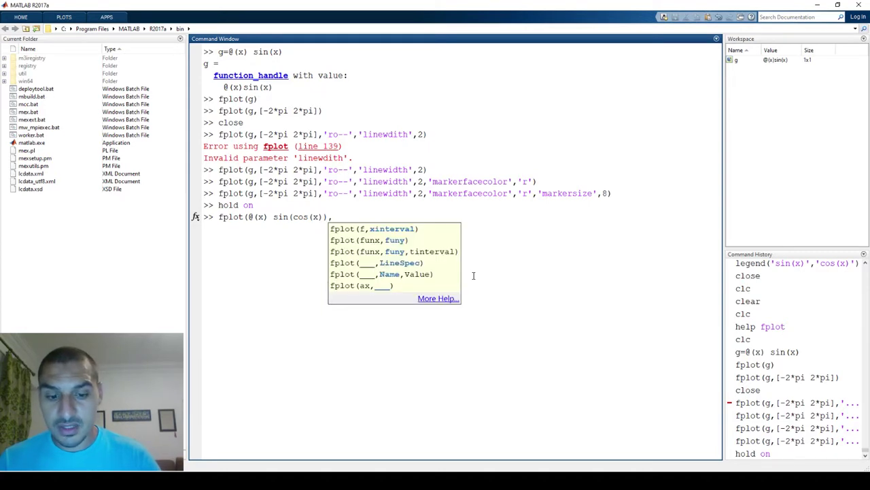
{"action": "type", "text": "["}
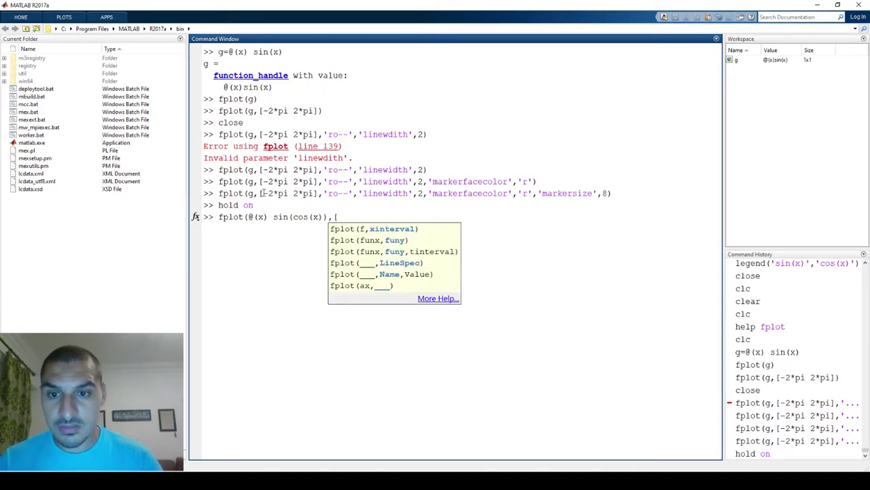
{"action": "left_click_drag", "start_coordinate": [262, 193], "coordinate": [319, 193]}
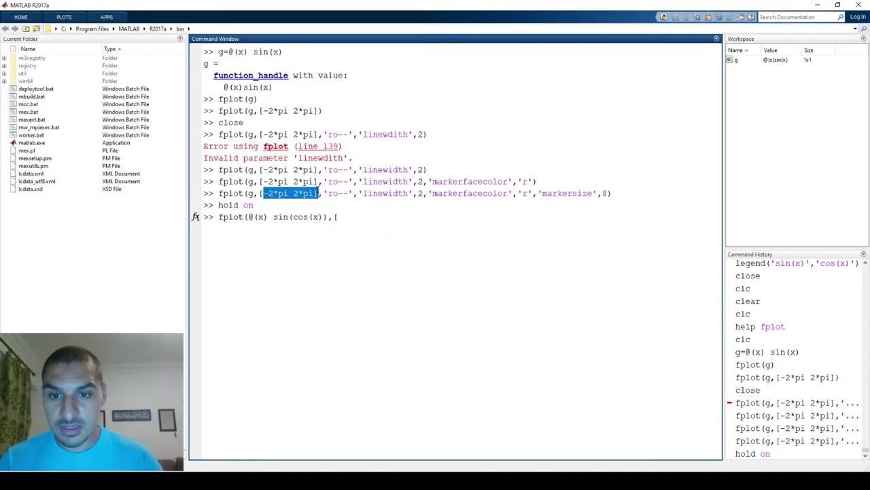
{"action": "key", "text": "ctrl+c"}
{"action": "key", "text": "ctrl+v"}
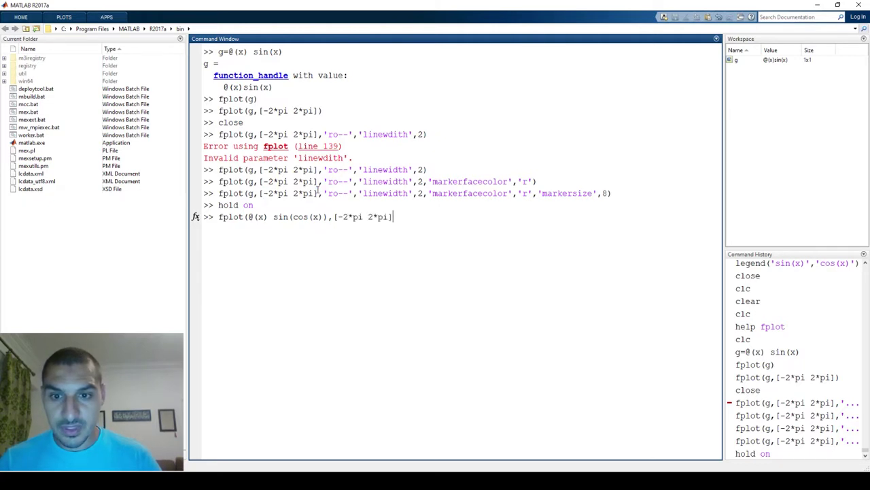
Give sin(cos(x)) 'bs:' style, line width 1.5 and black marker fill, then run it
{"action": "type", "text": ","}
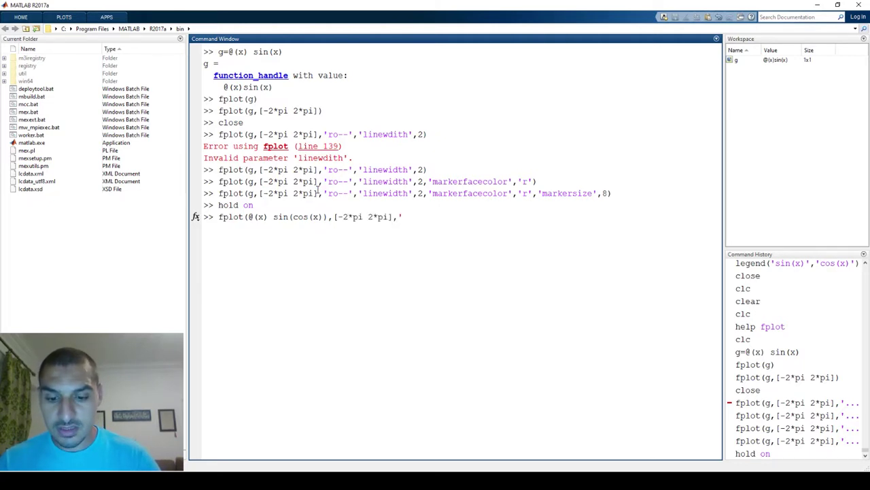
{"action": "type", "text": "ro-"}
{"action": "key", "text": "BackSpace"}
{"action": "key", "text": "BackSpace"}
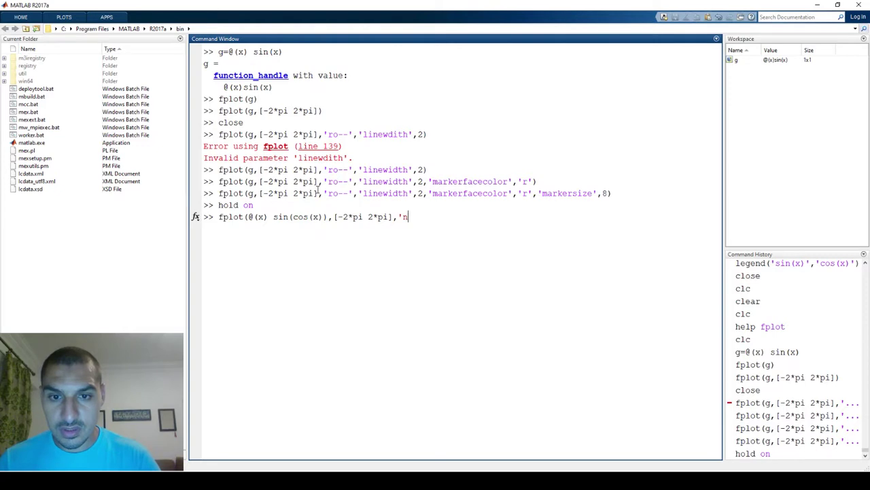
{"action": "type", "text": "s"}
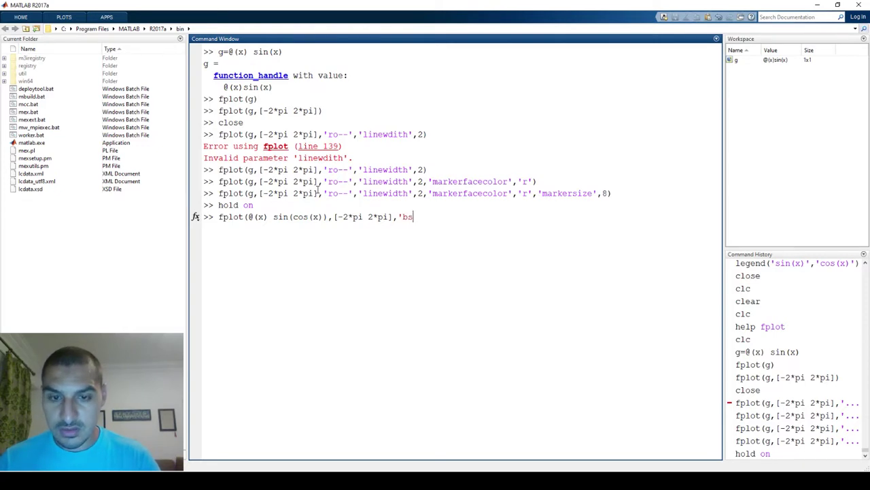
{"action": "type", "text": ":"}
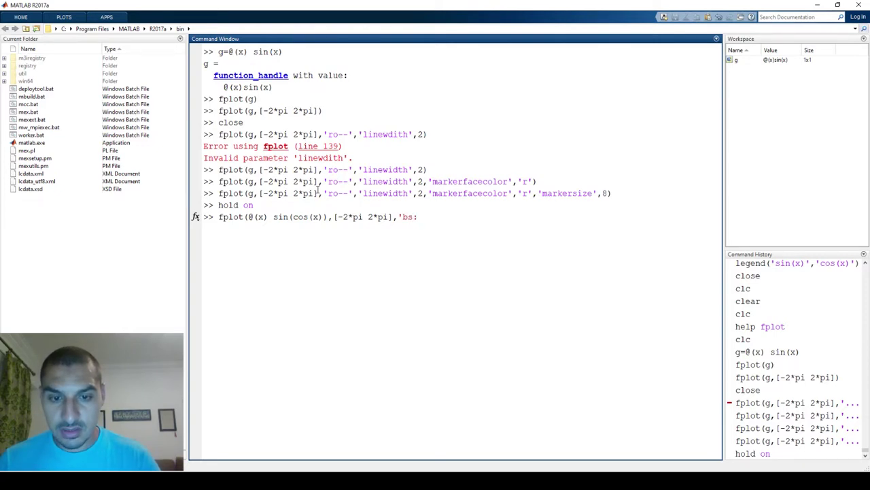
{"action": "type", "text": ",'li"}
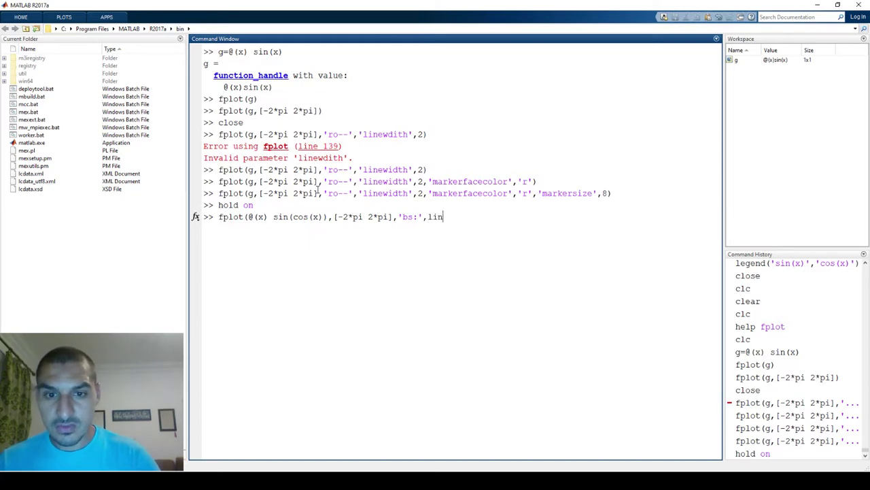
{"action": "key", "text": "BackSpace"}
{"action": "key", "text": "BackSpace"}
{"action": "type", "text": "linewid"}
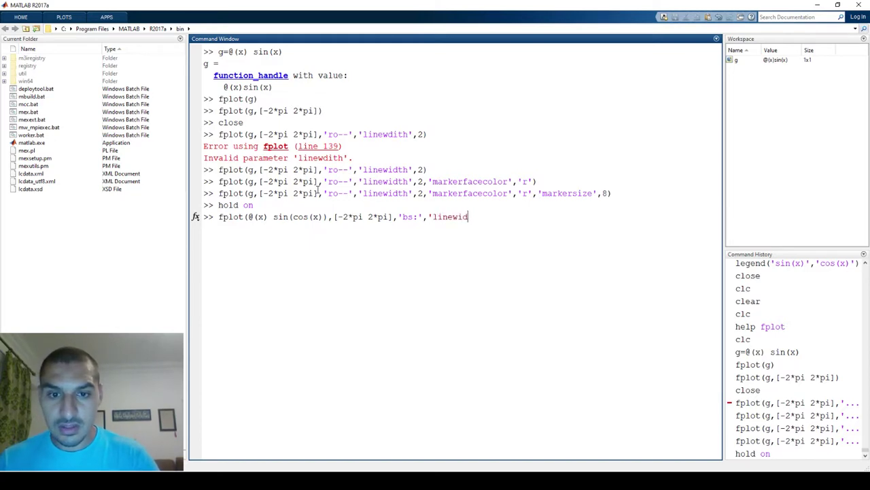
{"action": "type", "text": "th"}
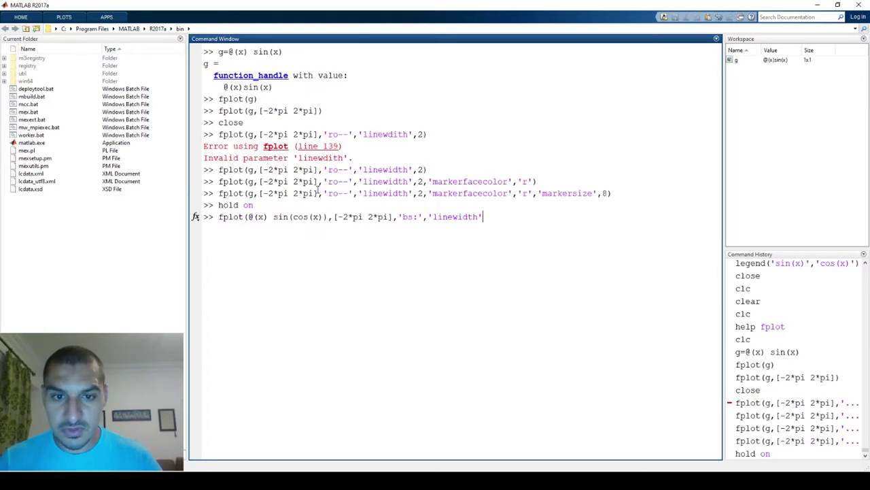
{"action": "type", "text": ",1"}
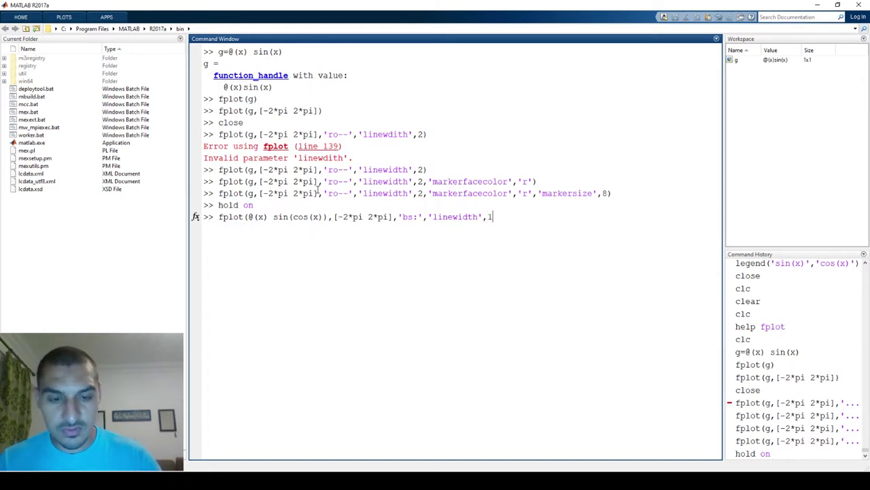
{"action": "type", "text": ".5"}
{"action": "type", "text": ",'m"}
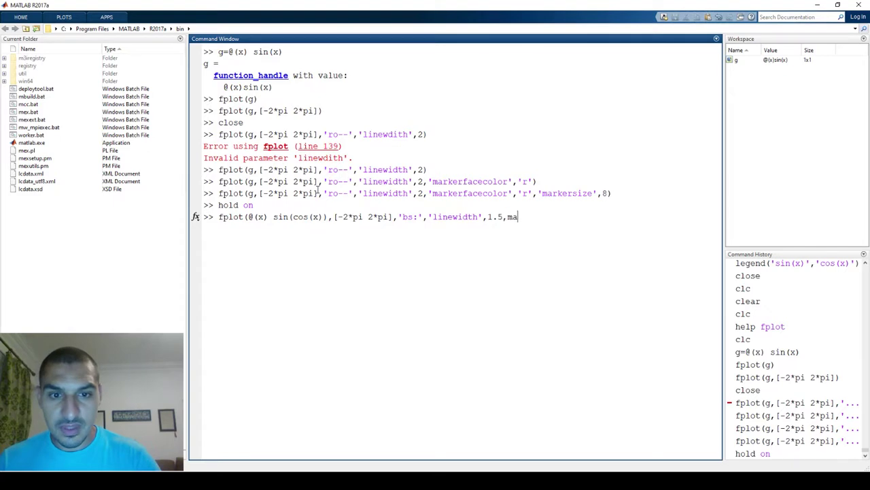
{"action": "type", "text": "ar"}
{"action": "key", "text": "BackSpace"}
{"action": "key", "text": "BackSpace"}
{"action": "key", "text": "BackSpace"}
{"action": "type", "text": "'m"}
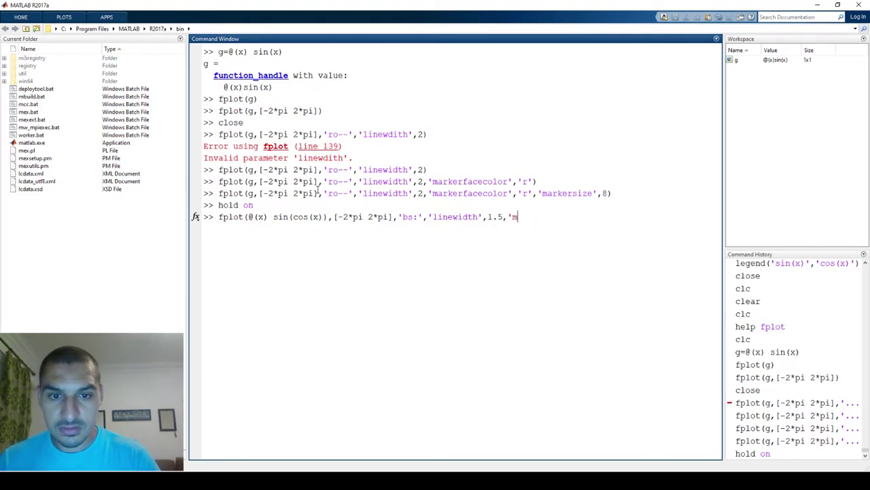
{"action": "type", "text": "arkerfacec"}
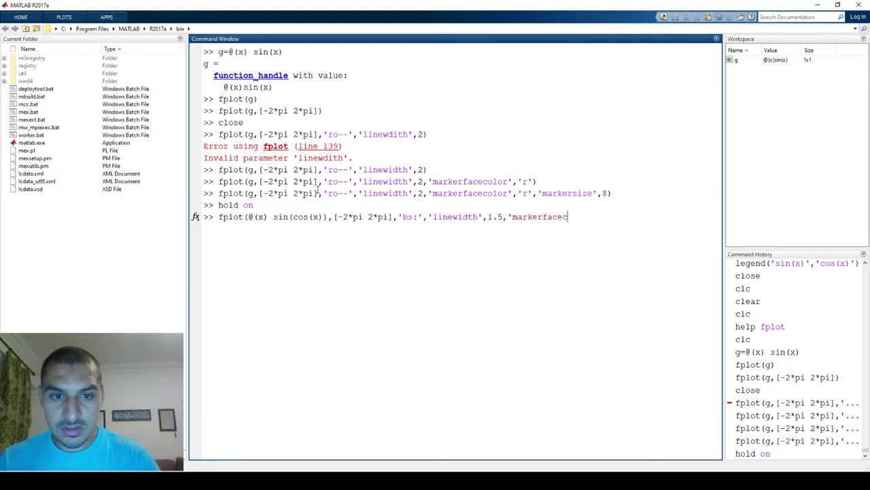
{"action": "type", "text": "olor"}
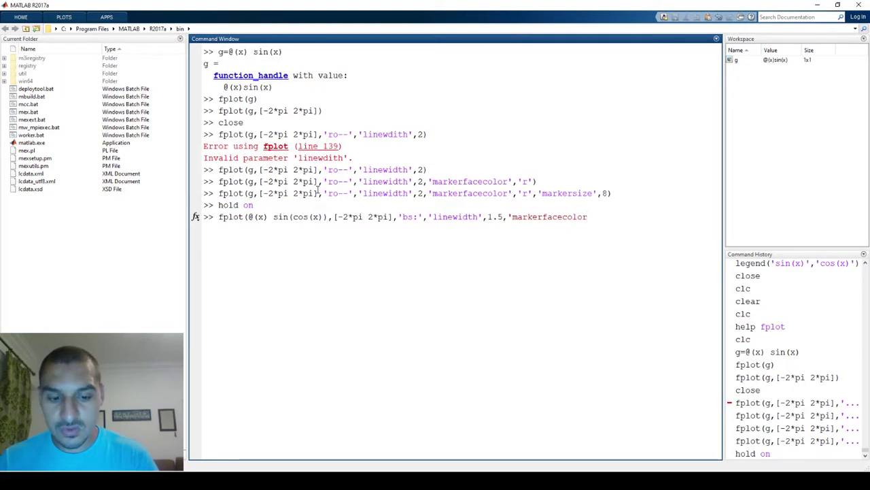
{"action": "type", "text": "',"}
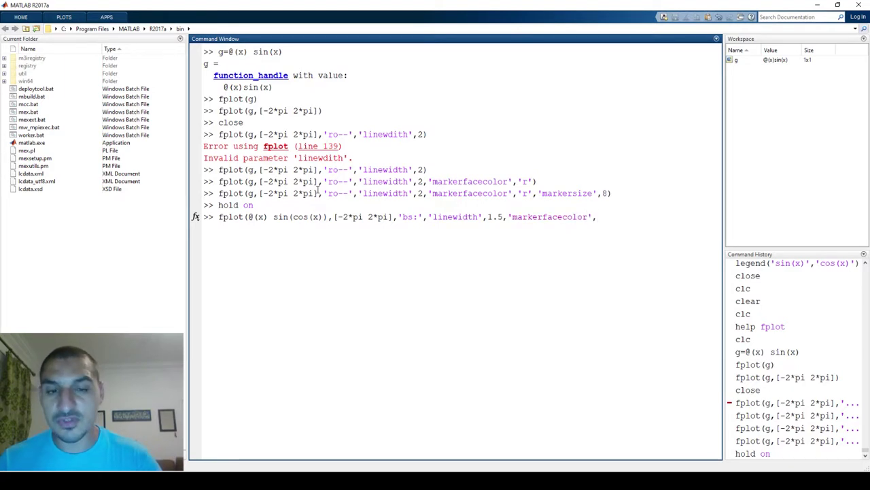
{"action": "type", "text": "'"}
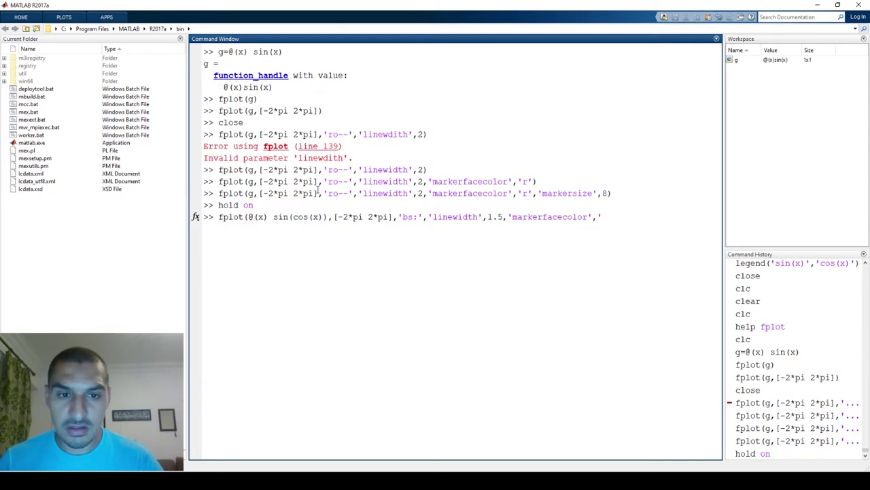
{"action": "type", "text": "k"}
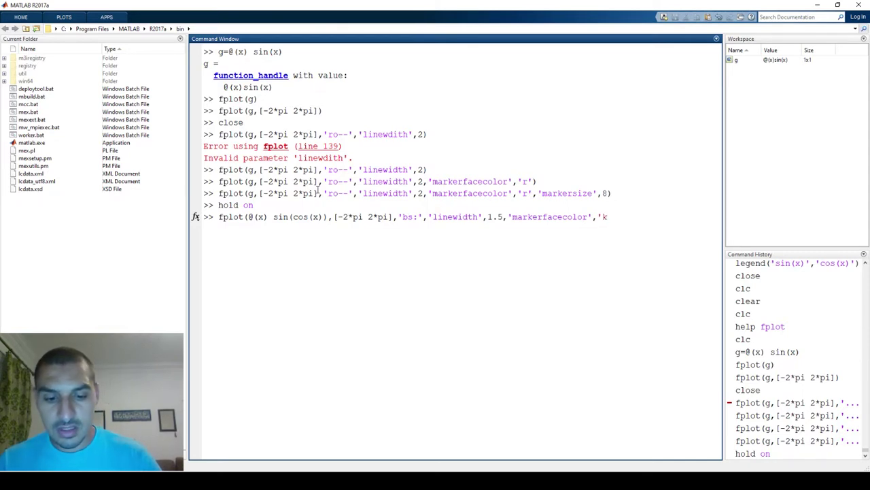
{"action": "type", "text": "')"}
{"action": "key", "text": "Return"}
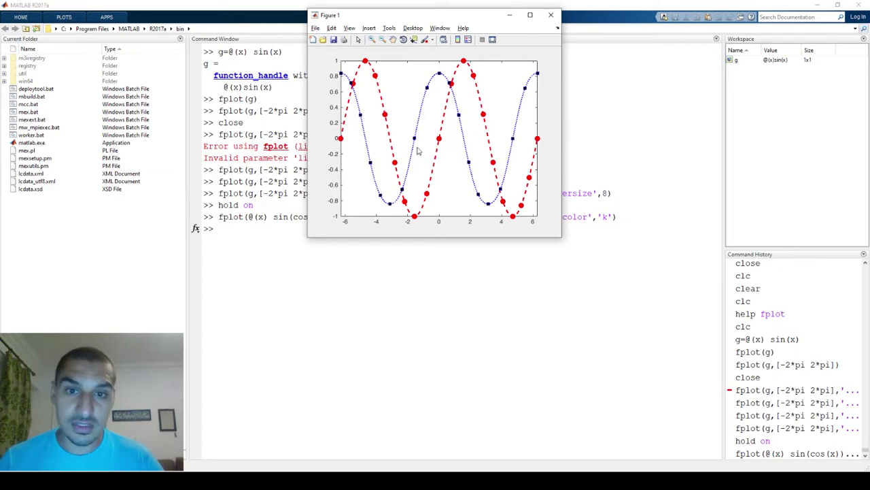
Run grid,legend('sin(x)','sin(cos(x))') to grid and label both curves
{"action": "left_click", "coordinate": [422, 298]}
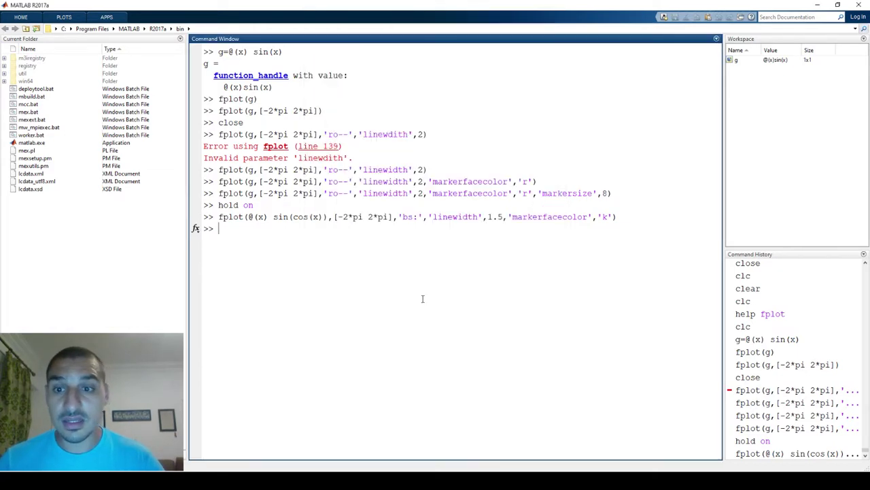
{"action": "type", "text": "grid,"}
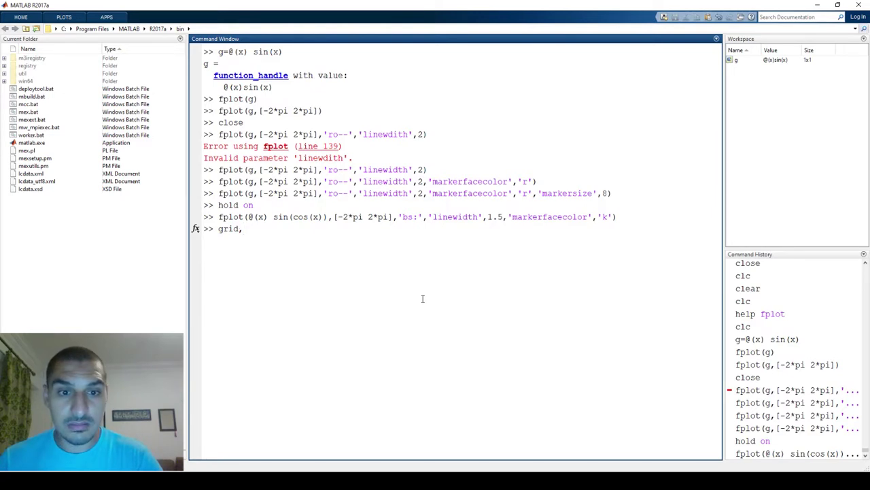
{"action": "type", "text": "legend"}
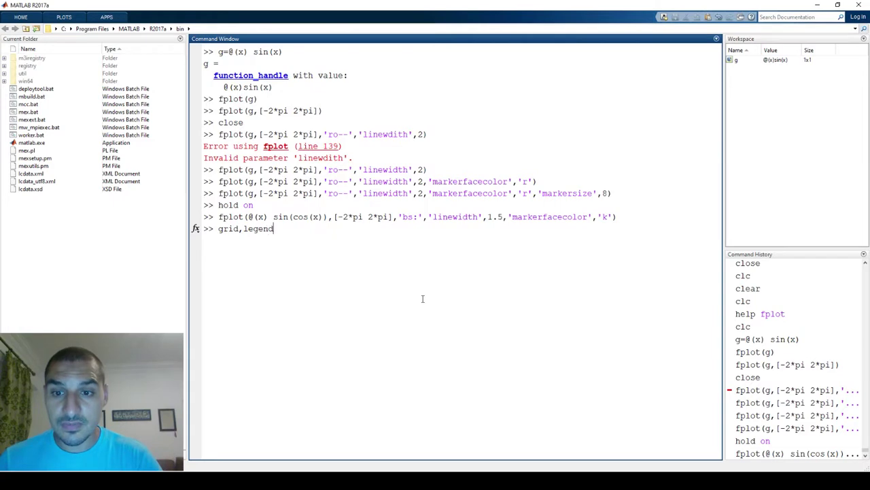
{"action": "type", "text": "('sin"}
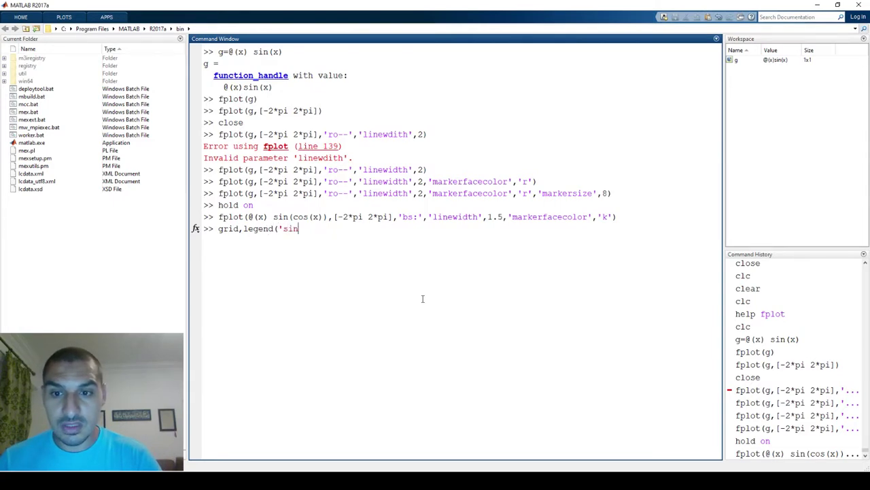
{"action": "type", "text": "(x"}
{"action": "key", "text": "BackSpace"}
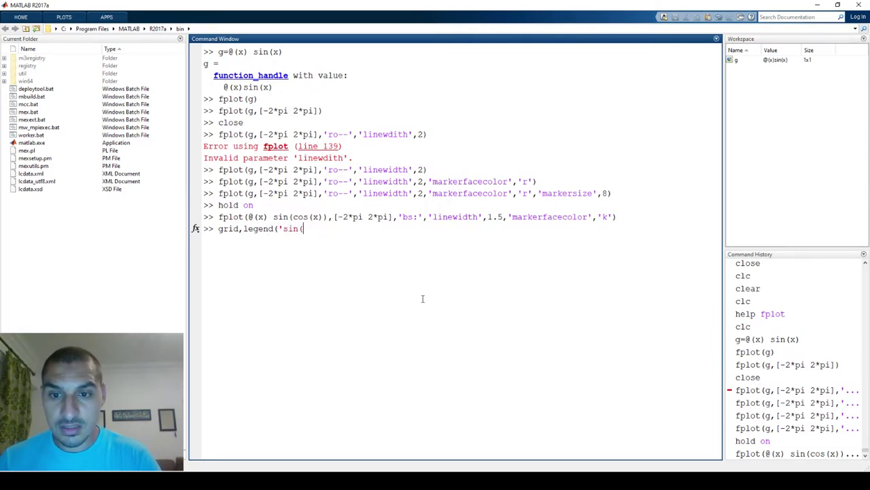
{"action": "key", "text": "BackSpace"}
{"action": "type", "text": "(x)"}
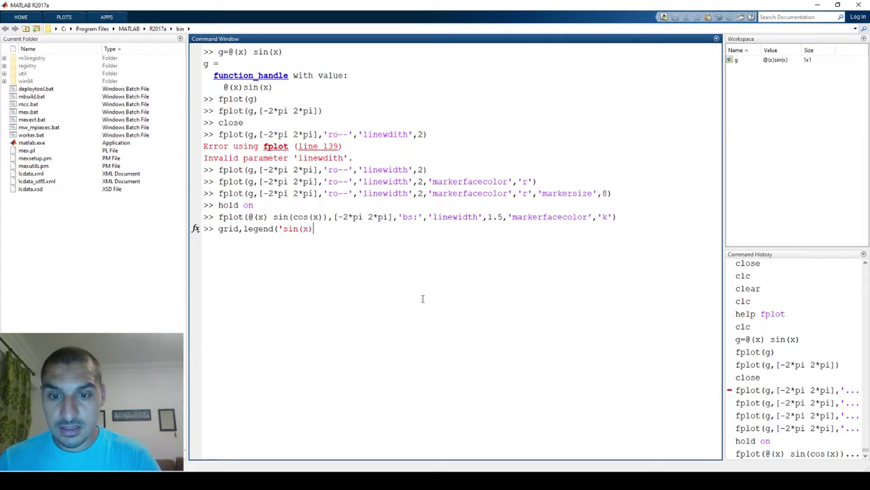
{"action": "type", "text": "',"}
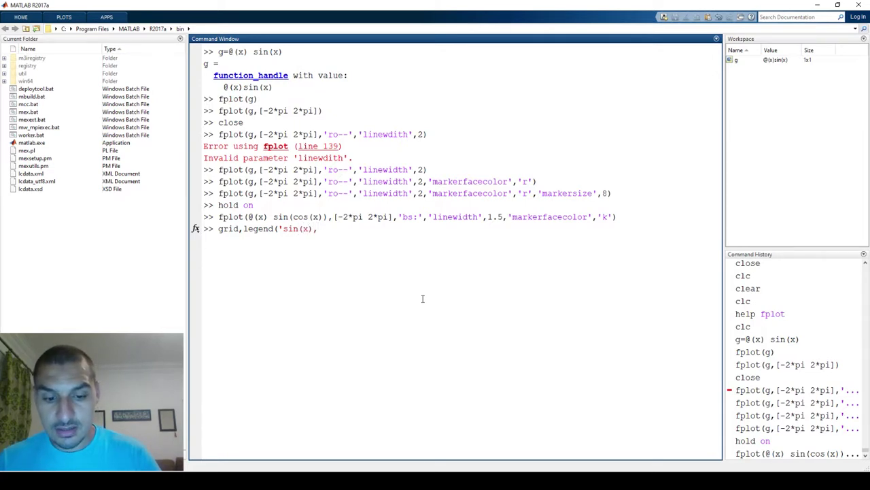
{"action": "key", "text": "BackSpace"}
{"action": "type", "text": "',"}
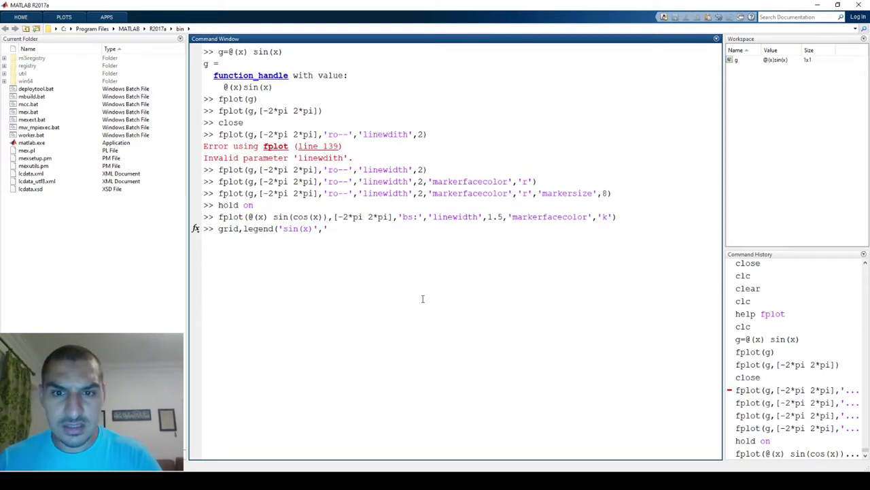
{"action": "type", "text": "sin"}
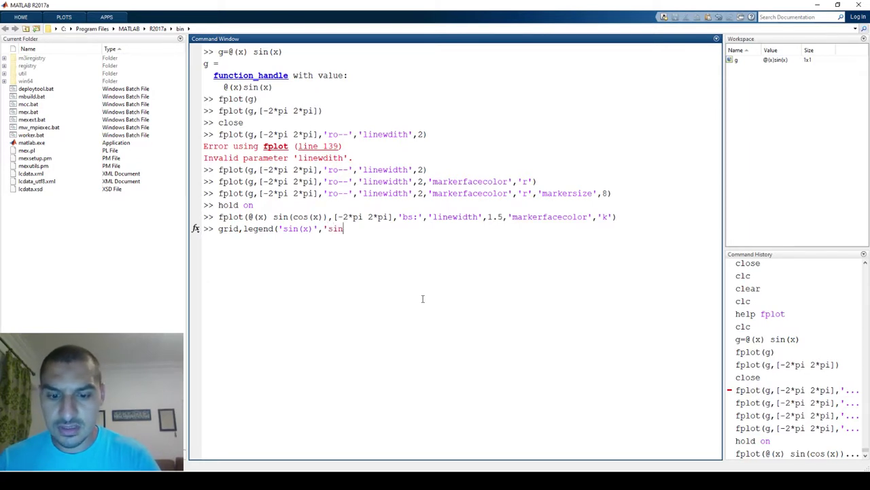
{"action": "type", "text": "(cos(x"}
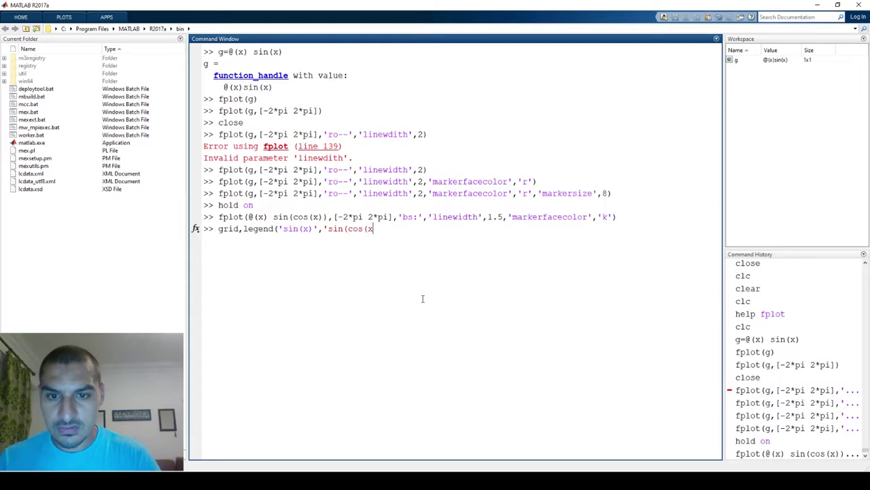
{"action": "type", "text": "))')"}
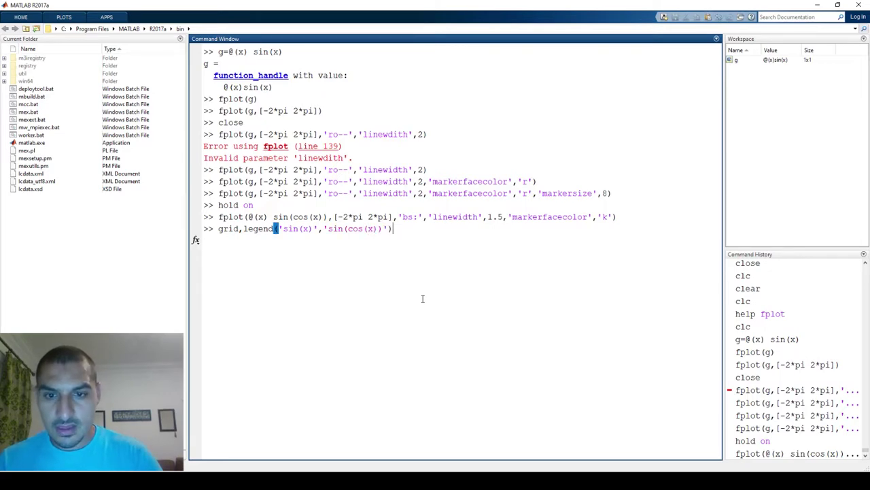
{"action": "key", "text": "Return"}
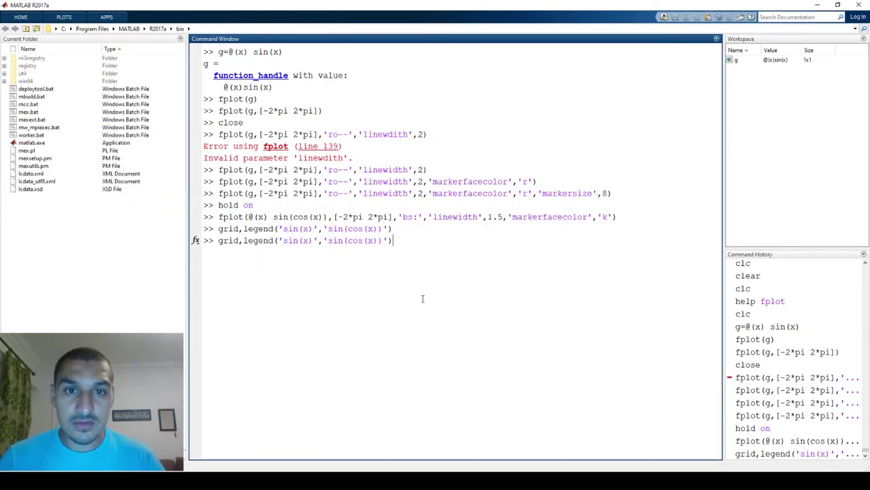
Recall earlier commands and bring the figure window back into view
{"action": "key", "text": "Up"}
{"action": "left_click", "coordinate": [422, 299]}
{"action": "key", "text": "Up"}
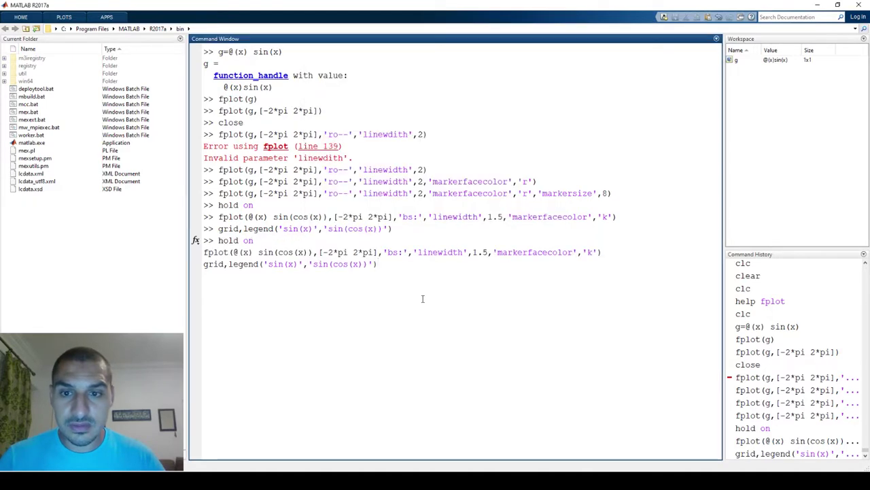
{"action": "key", "text": "alt+Tab"}
{"action": "key", "text": "super+Up"}
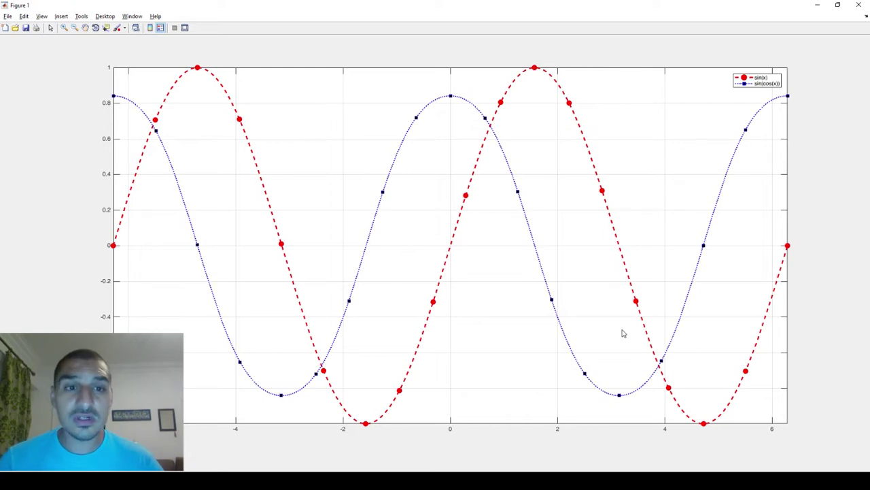
{"action": "key", "text": "alt+Tab"}
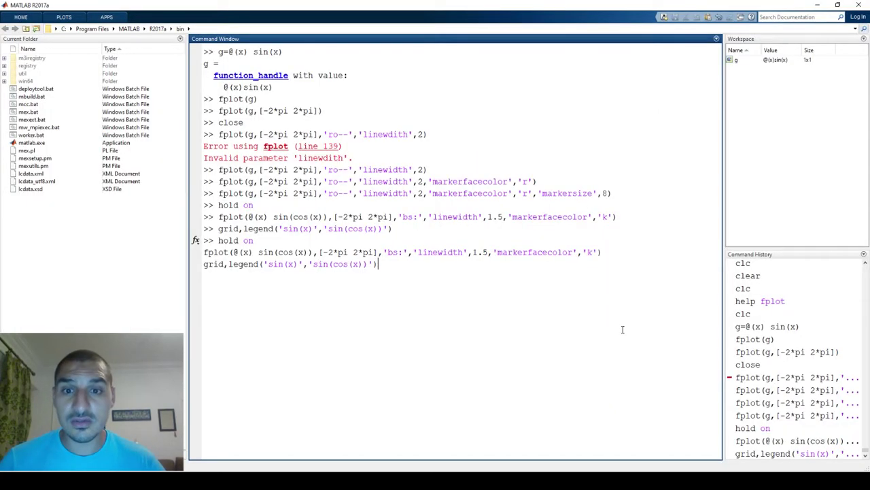